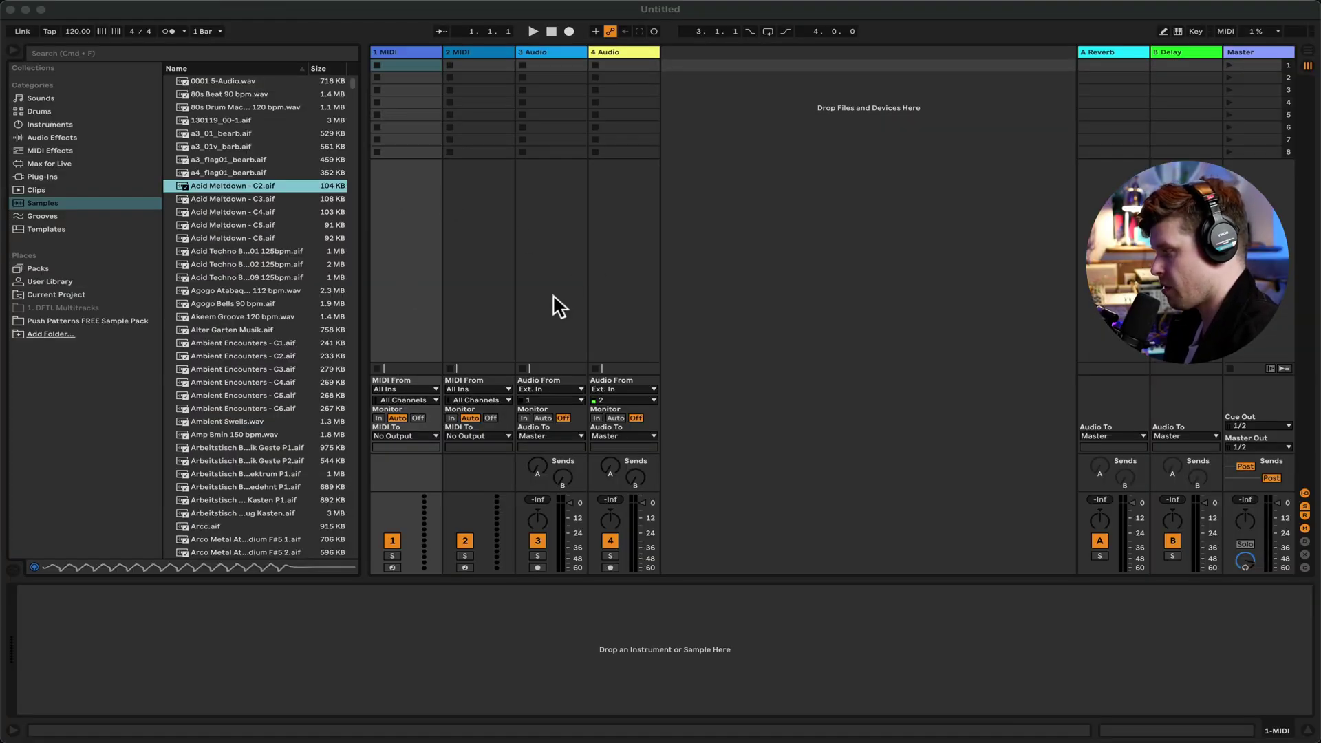
From Finder, go to Applications > Utilities and launch Audio MIDI Setup
mouse_move(50, 734)
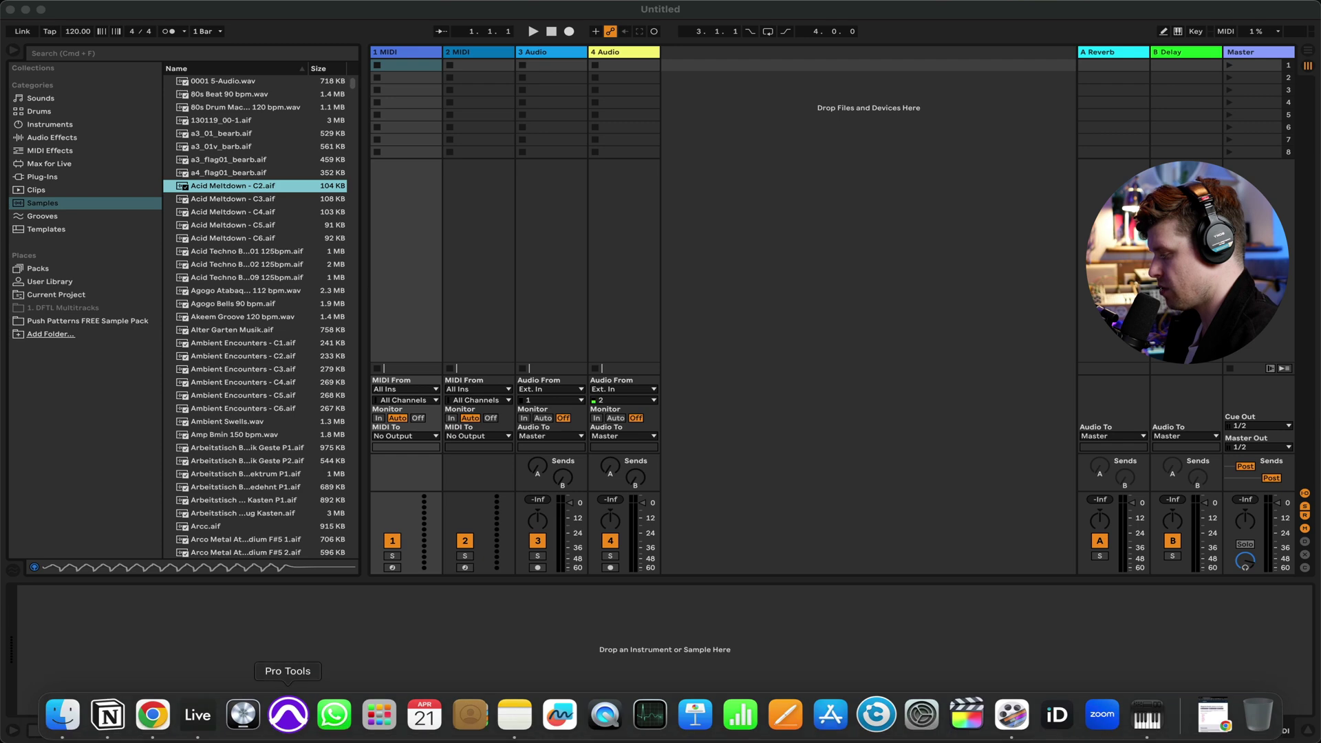
left_click(65, 720)
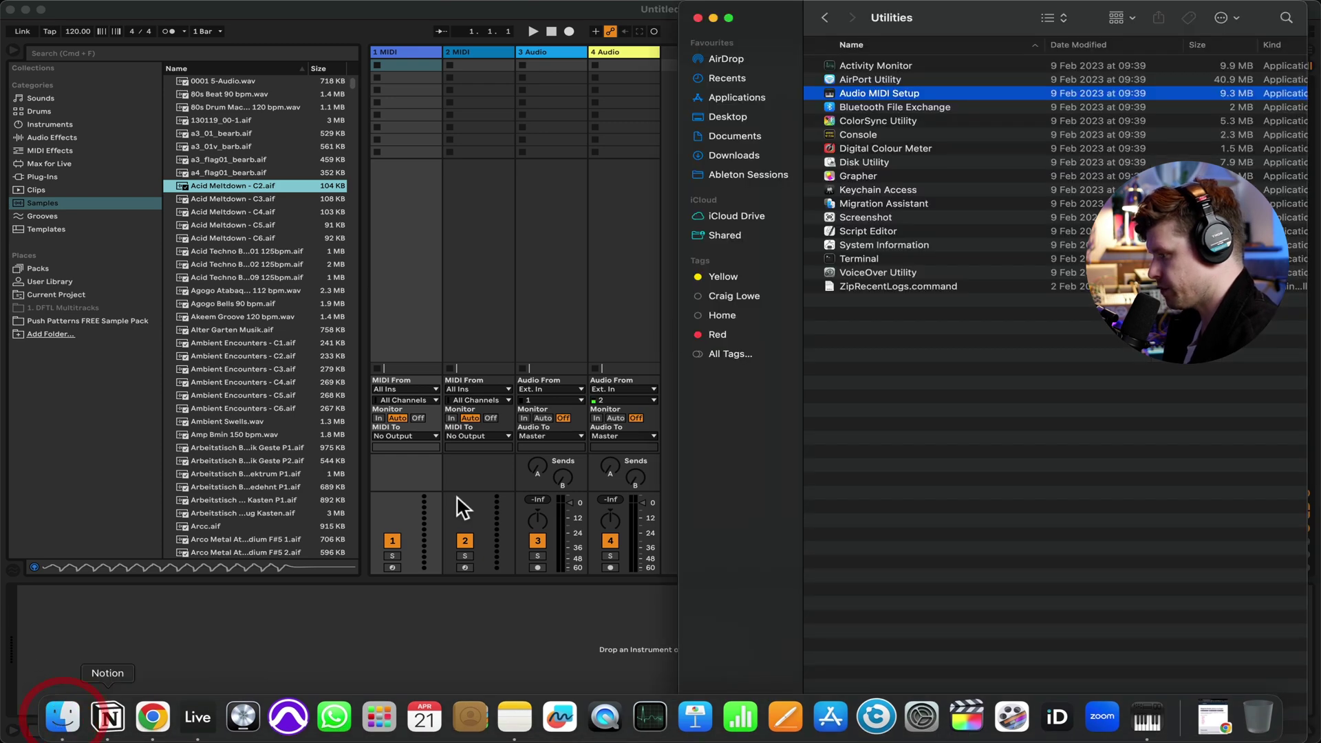
left_click(825, 18)
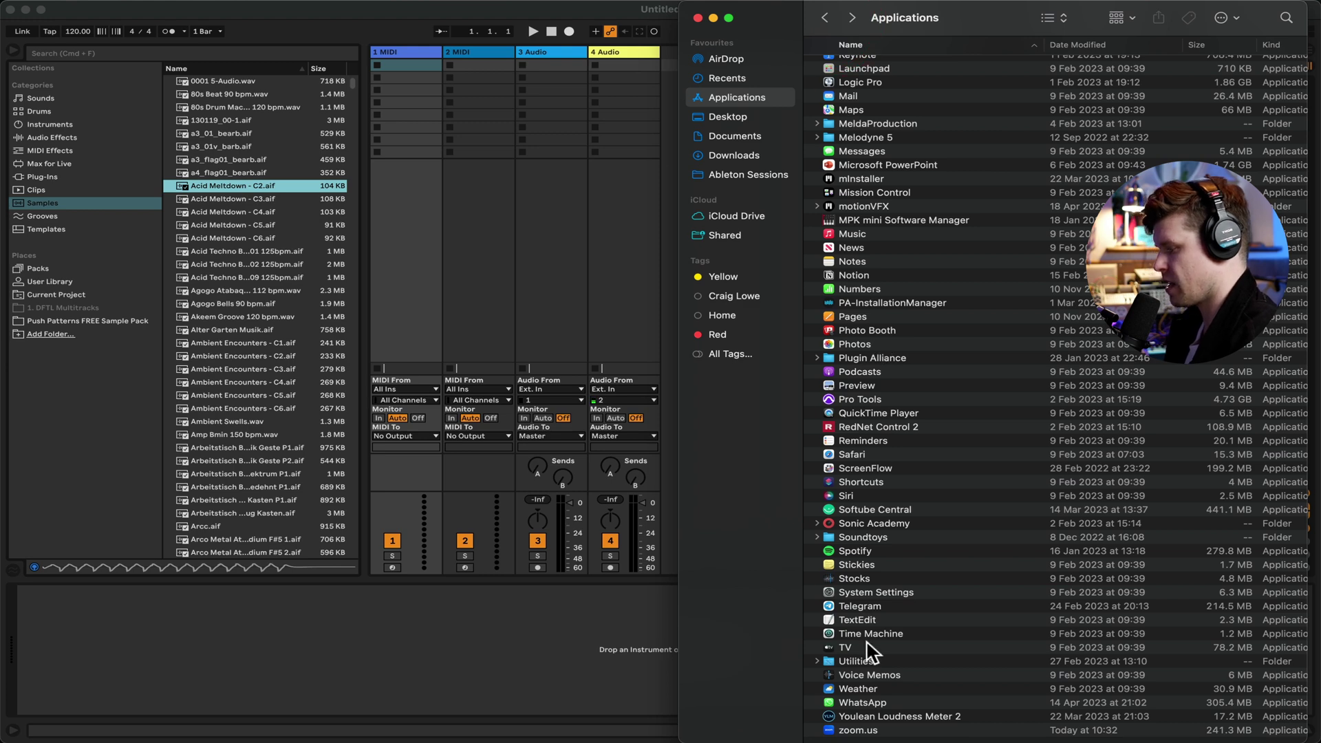
left_click(856, 661)
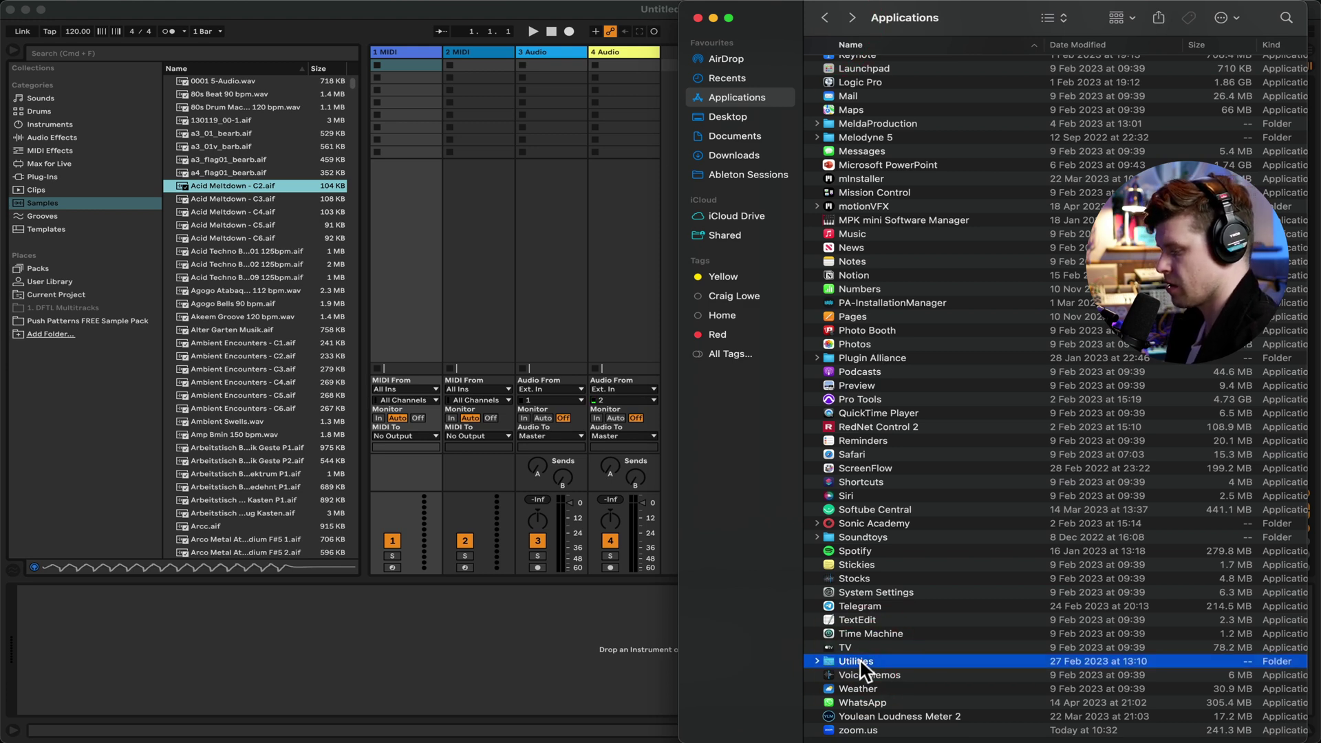
double_click(859, 661)
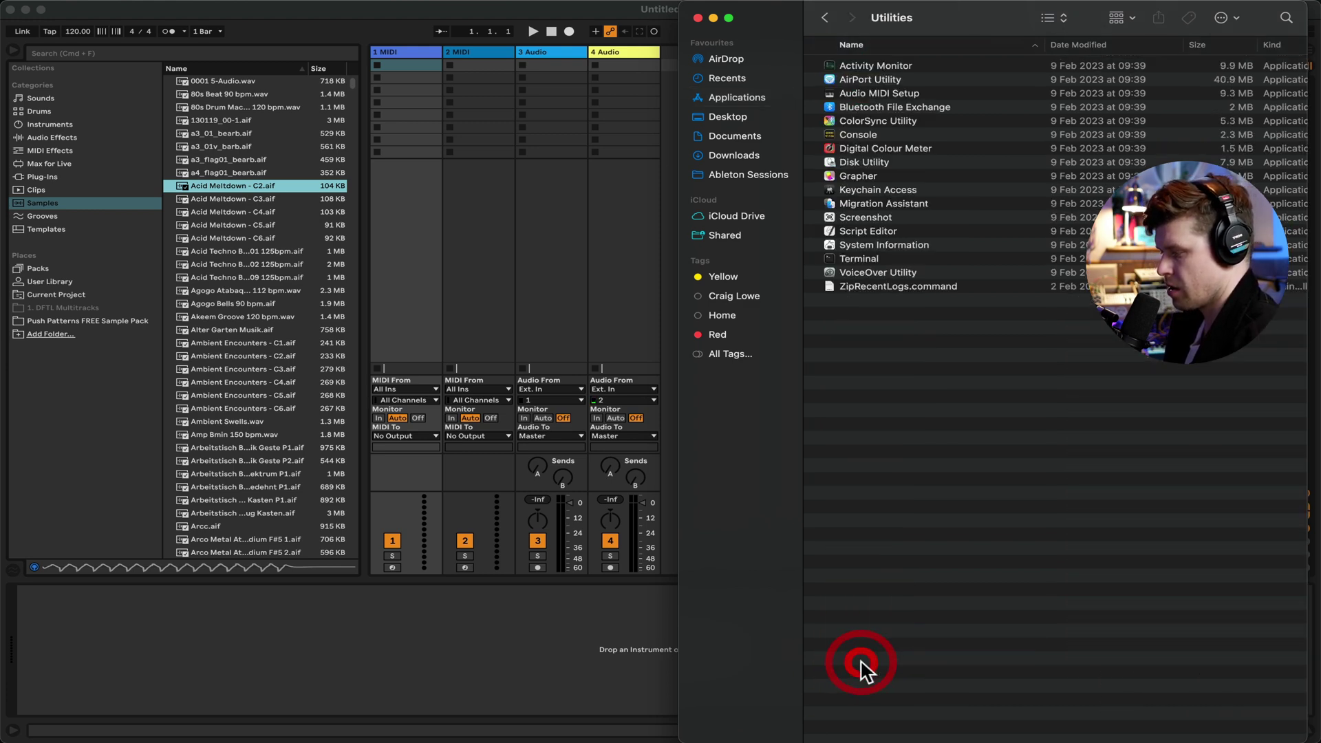
double_click(891, 93)
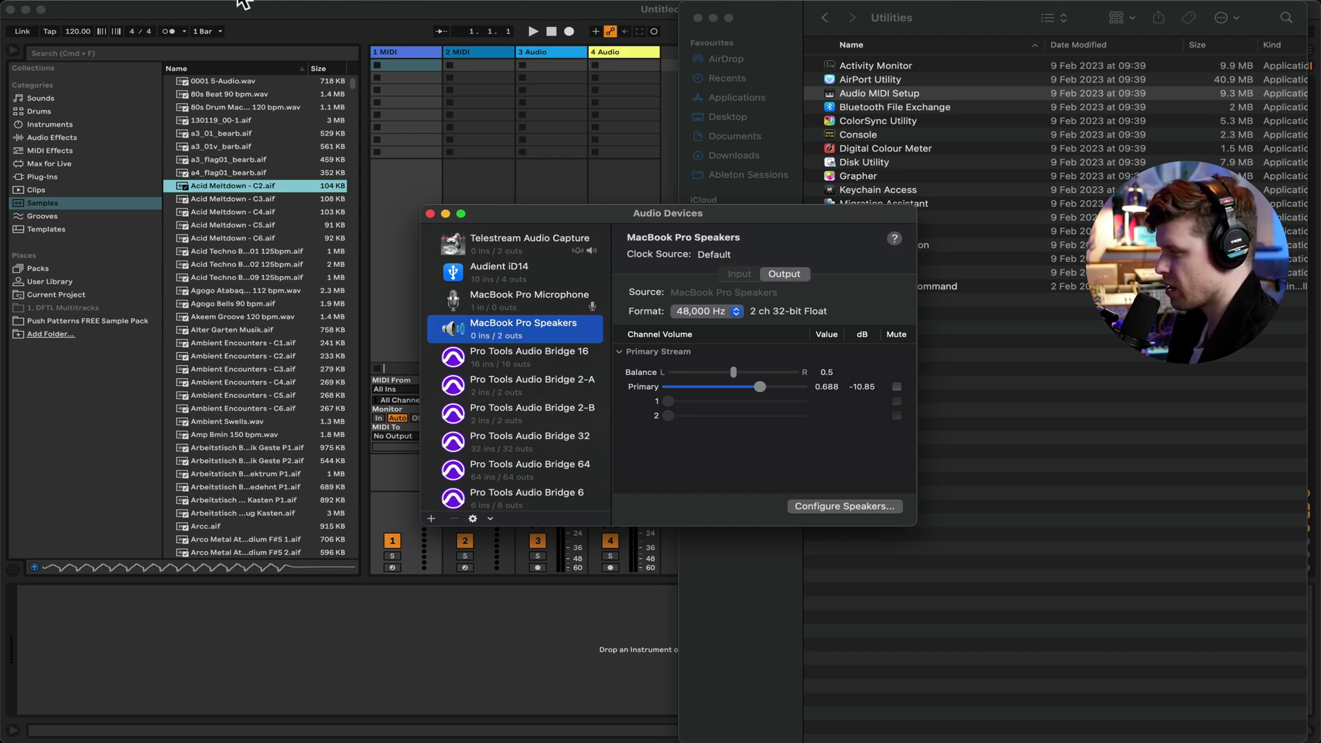
Show the MIDI Studio, bring the IAC Driver online in its properties, then close both windows
left_click(186, 5)
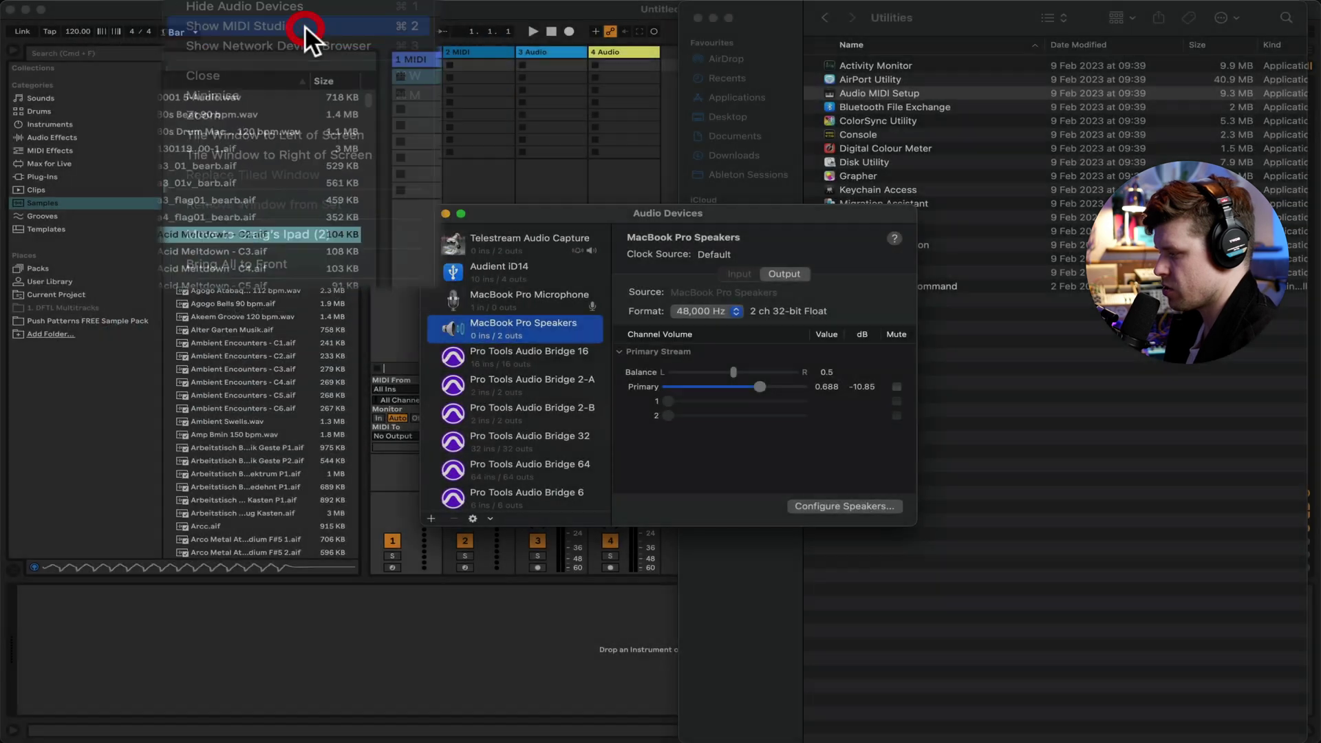
left_click(307, 76)
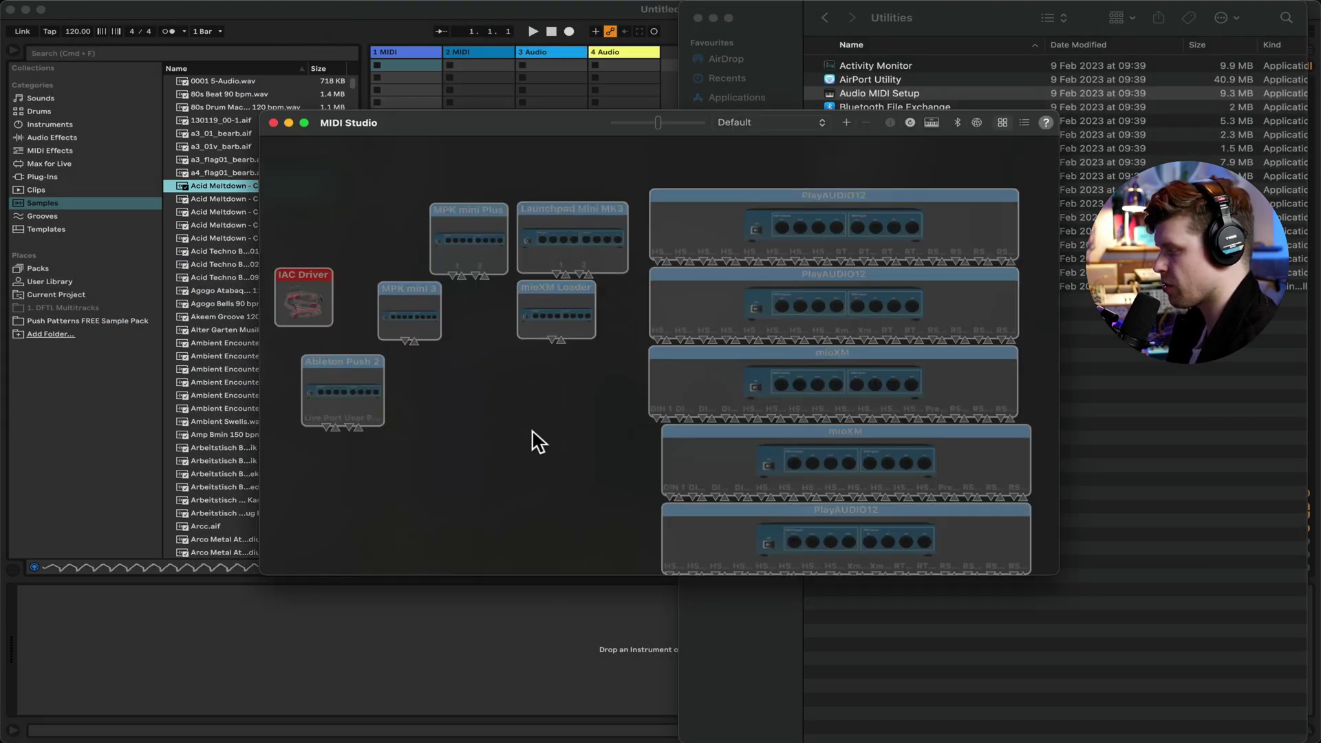
double_click(293, 288)
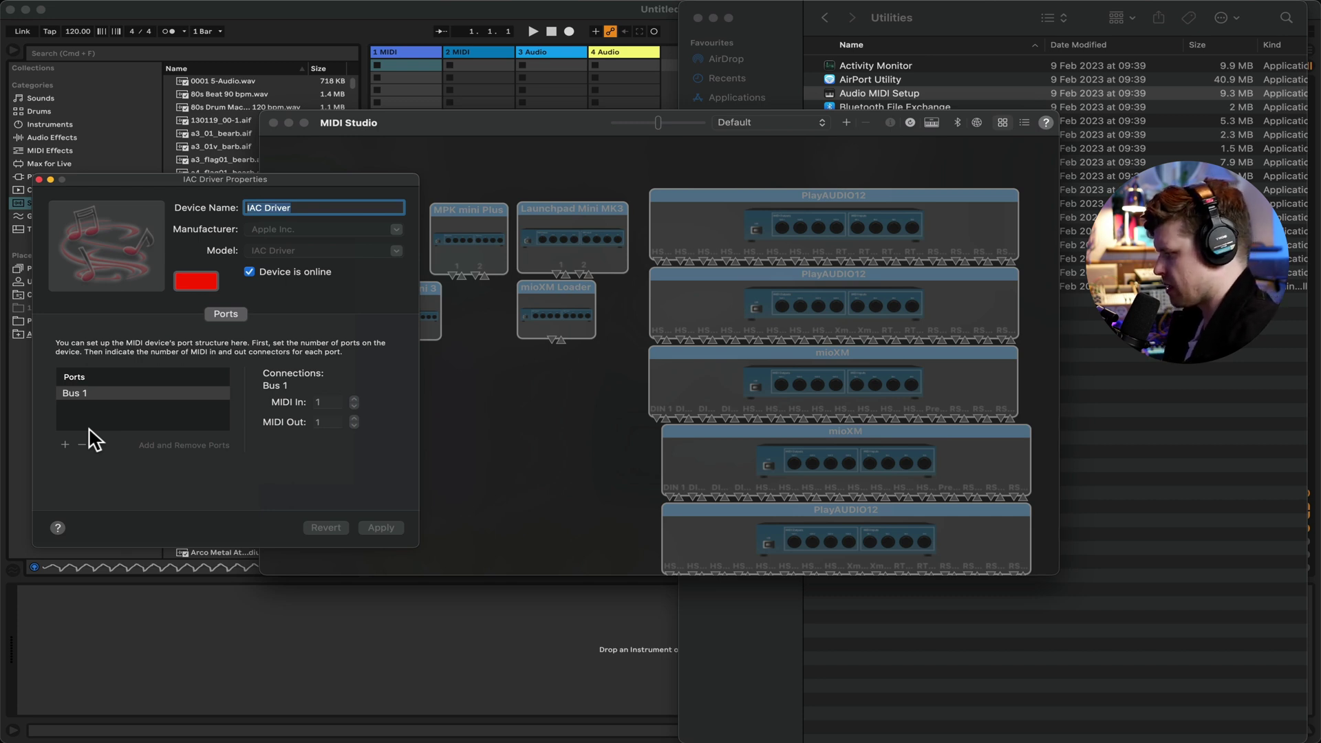
left_click(39, 179)
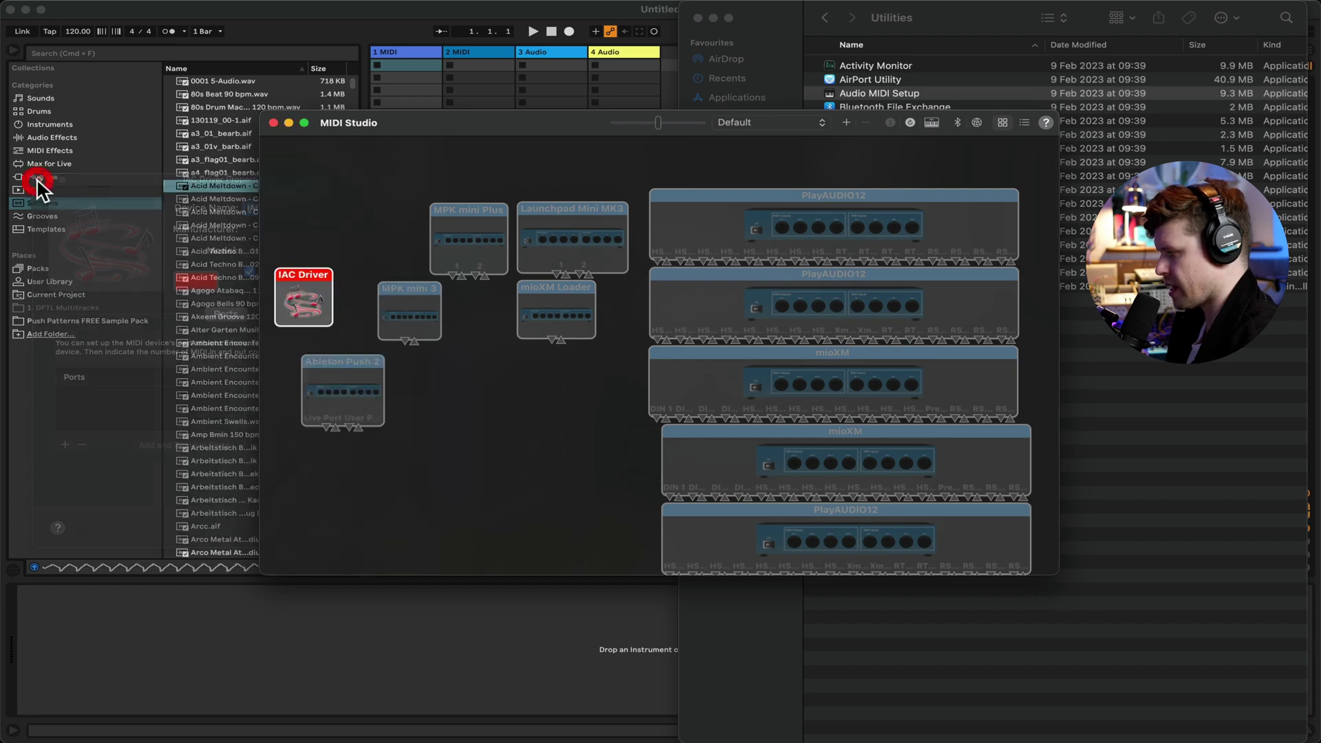
left_click(273, 123)
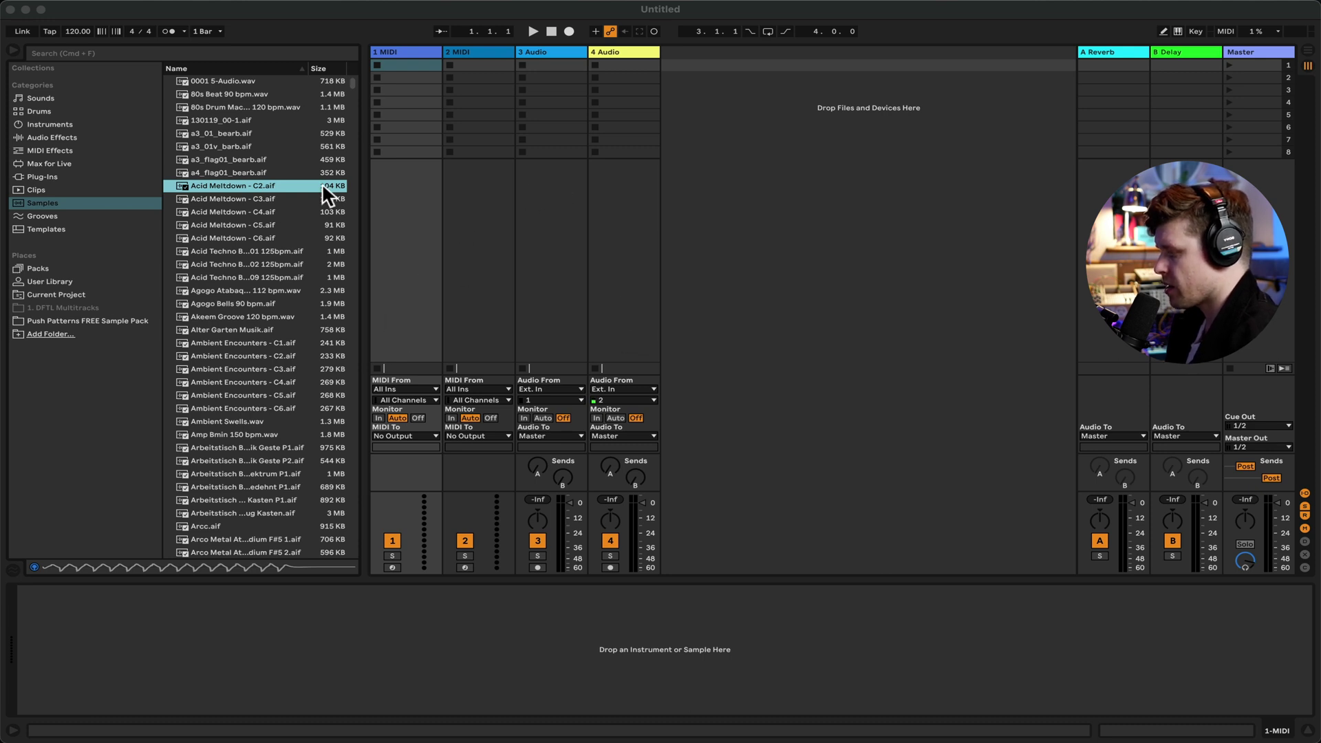
Bring the untitled Ableton Live set back to the front
left_click(13, 58)
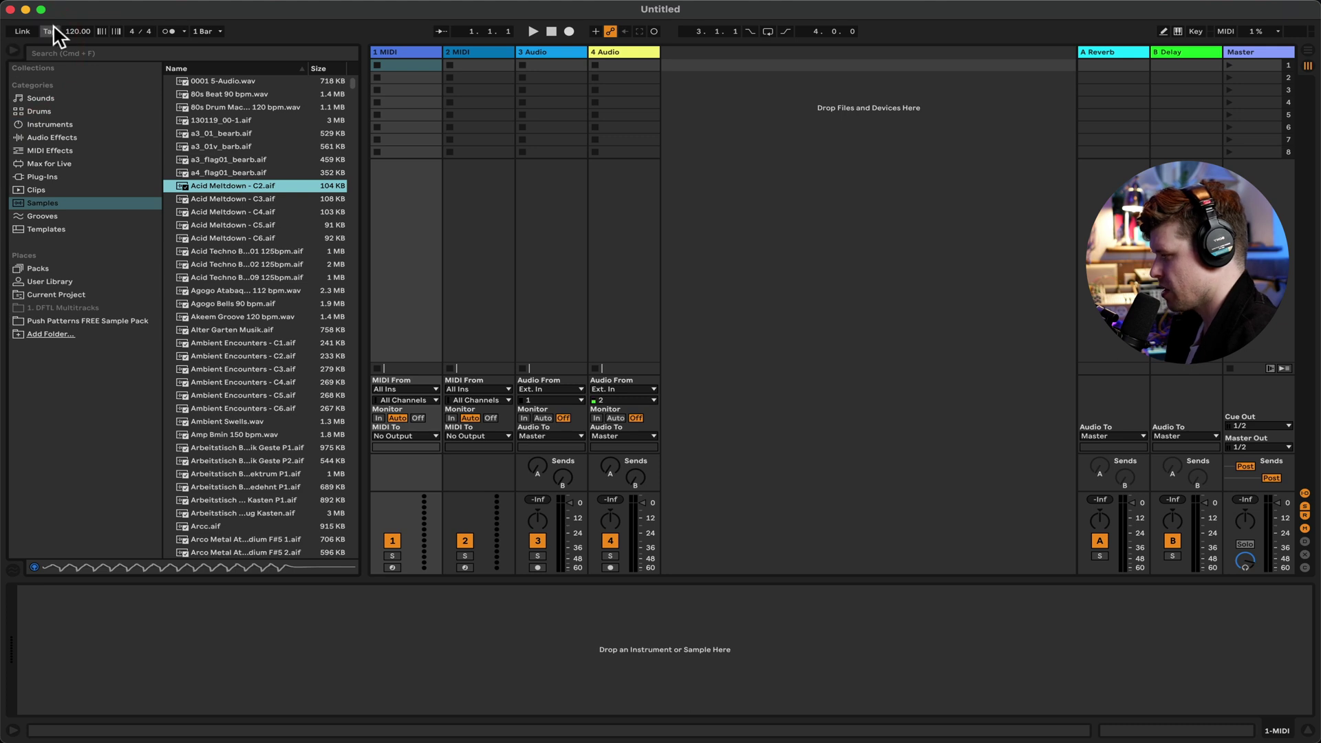
In Link/Tempo/MIDI preferences, set IAC Driver input to Remote only and enable Track on IAC output
left_click(83, 2)
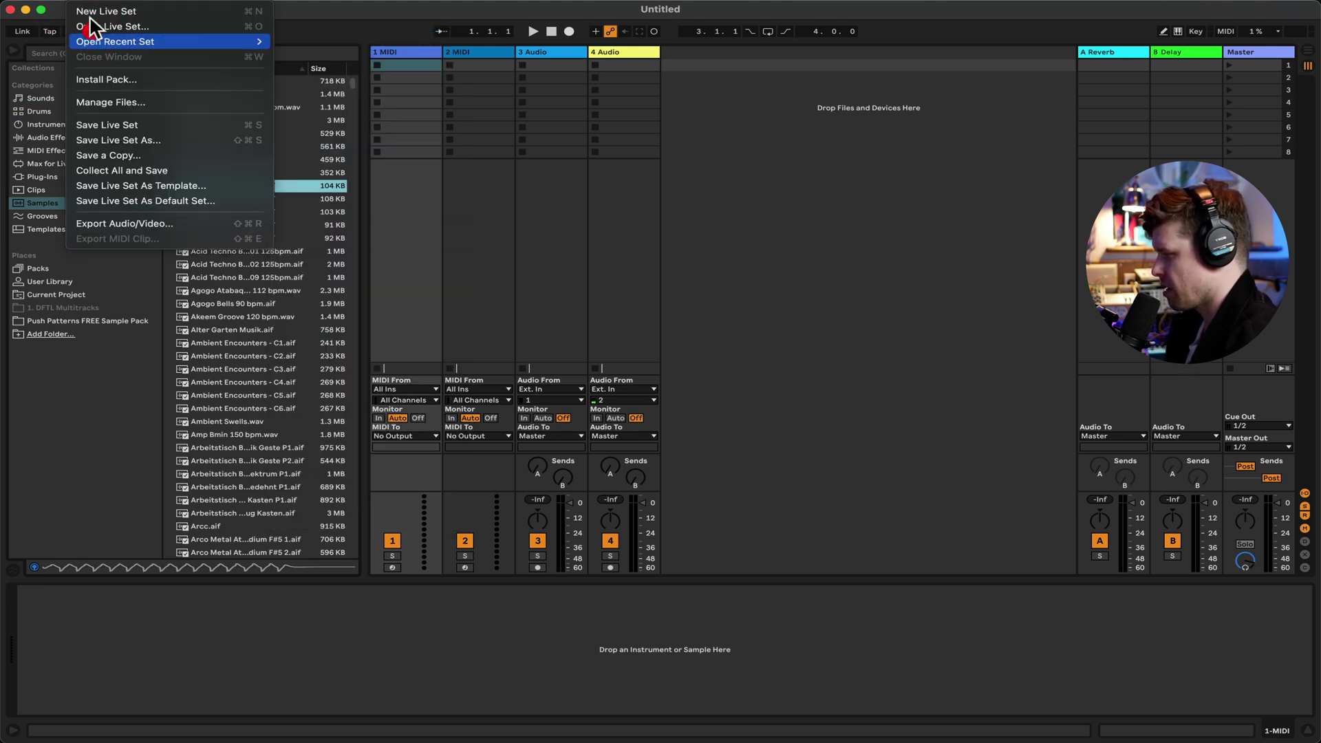
left_click(82, 31)
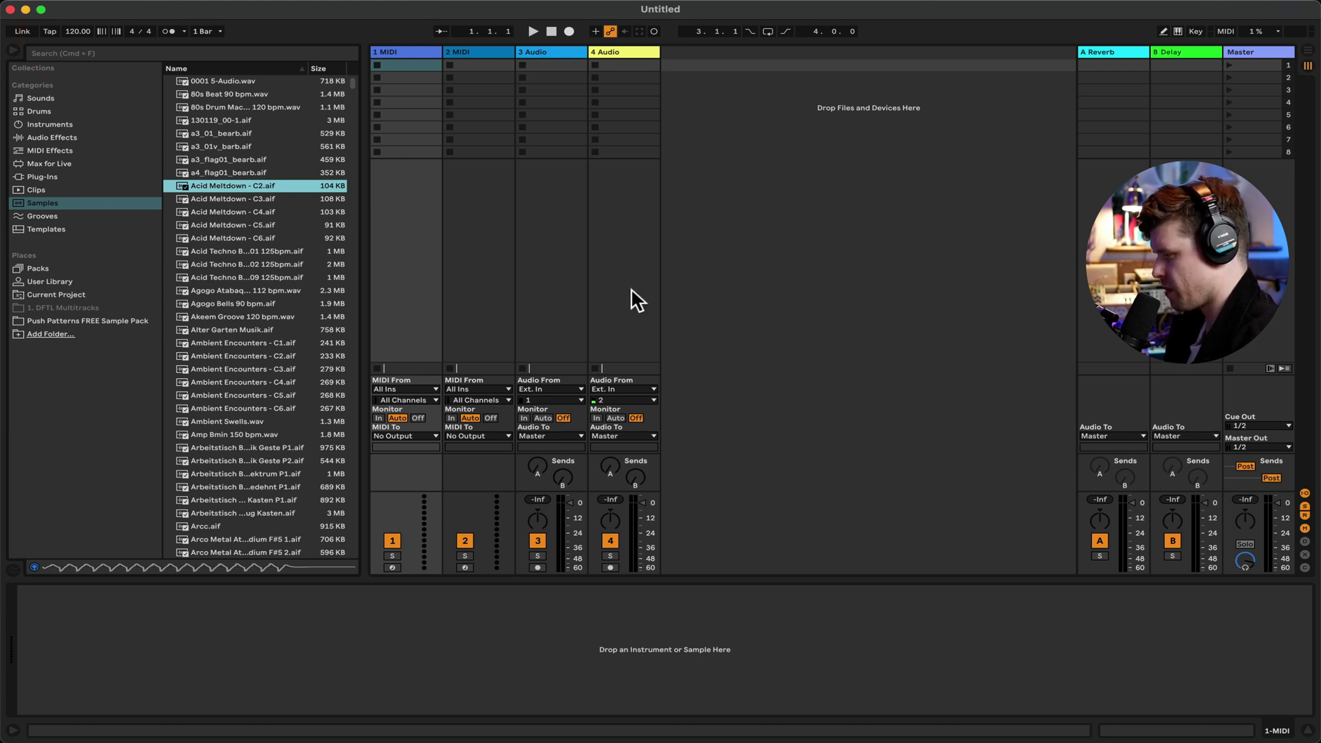
key("super+comma")
left_click(507, 253)
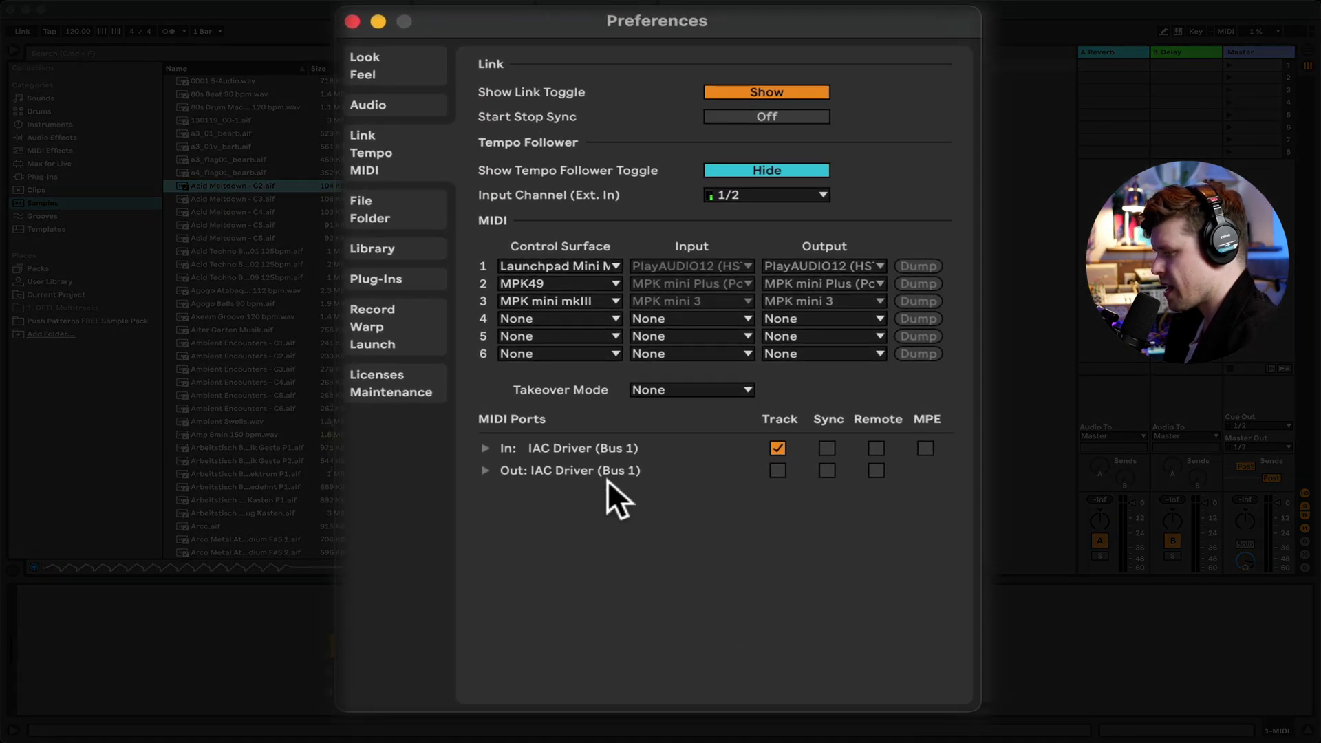
left_click(778, 447)
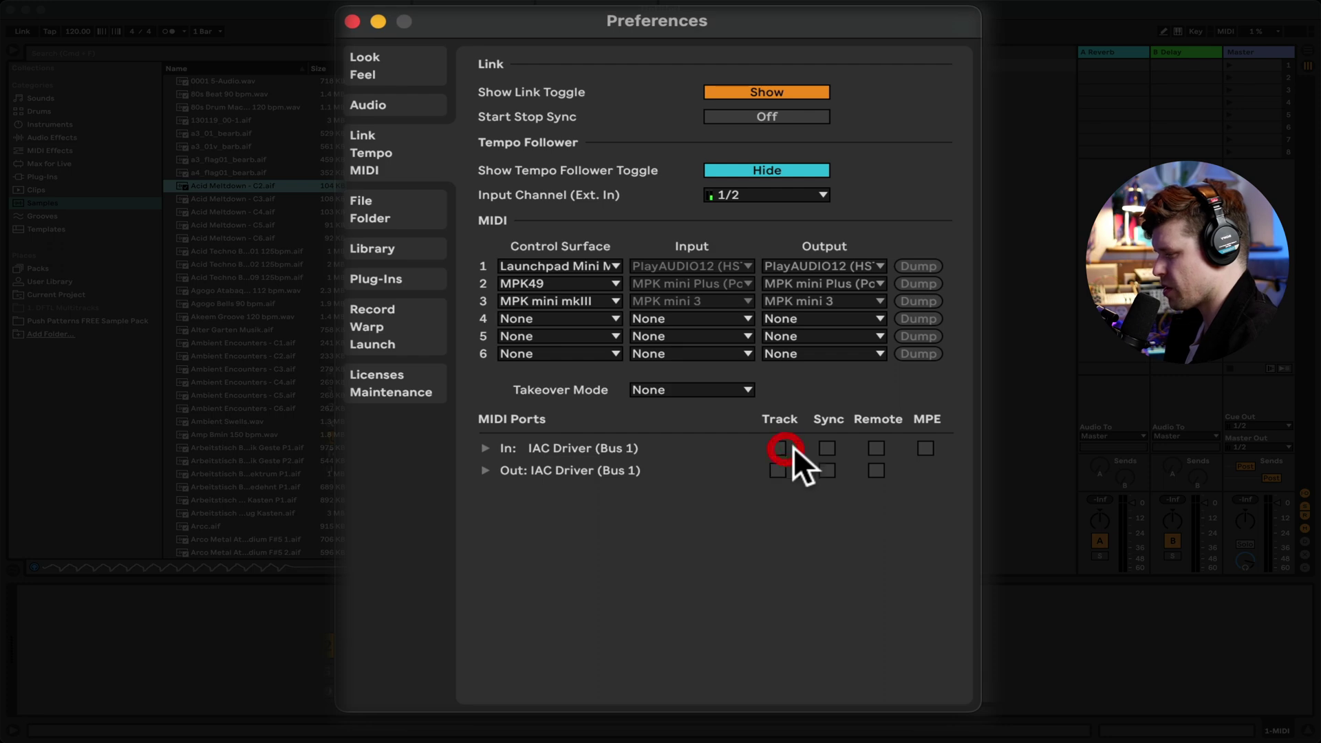
left_click(877, 448)
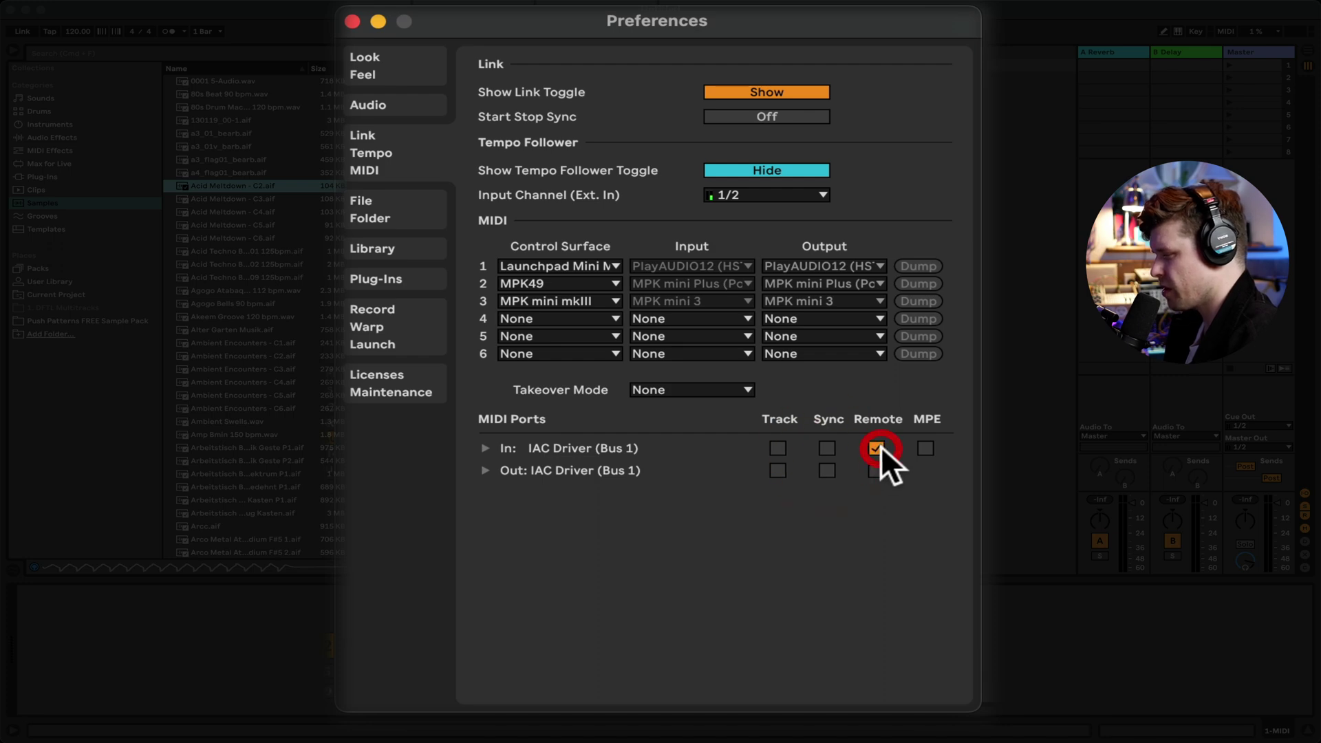
left_click(777, 471)
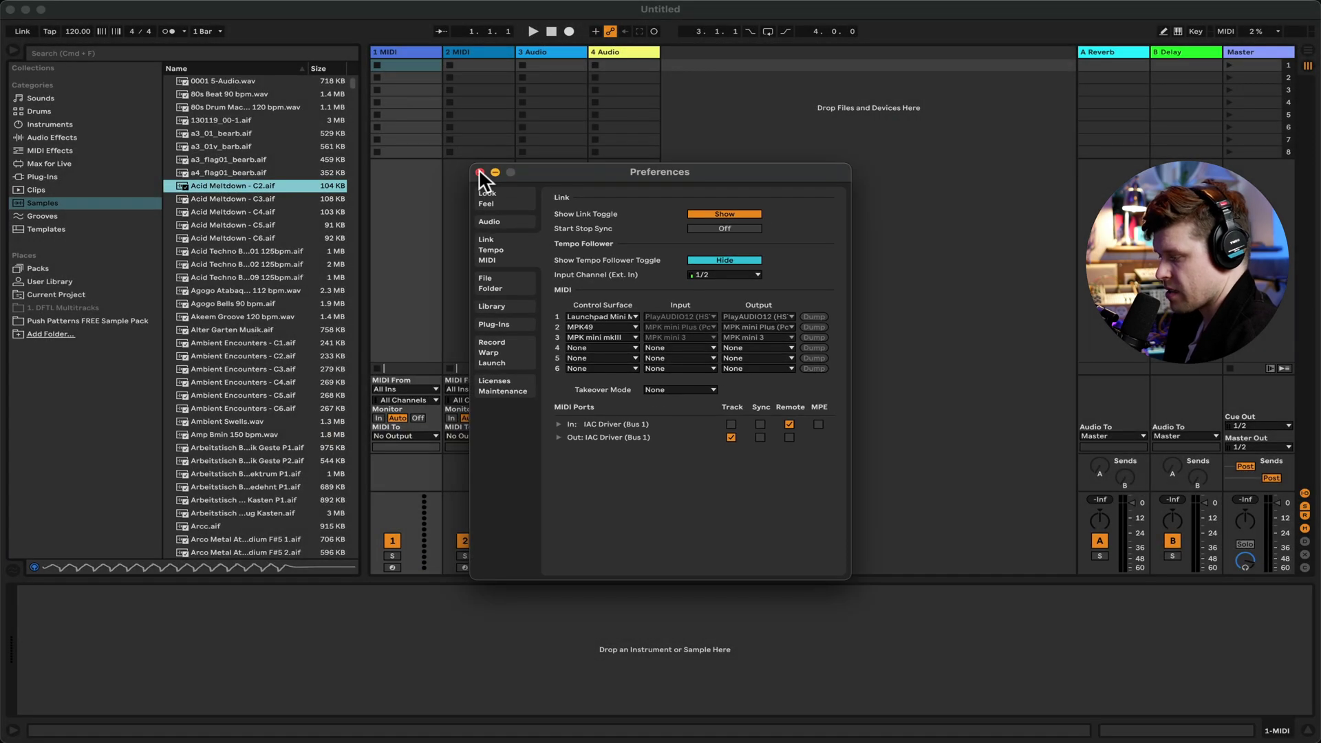
left_click(479, 172)
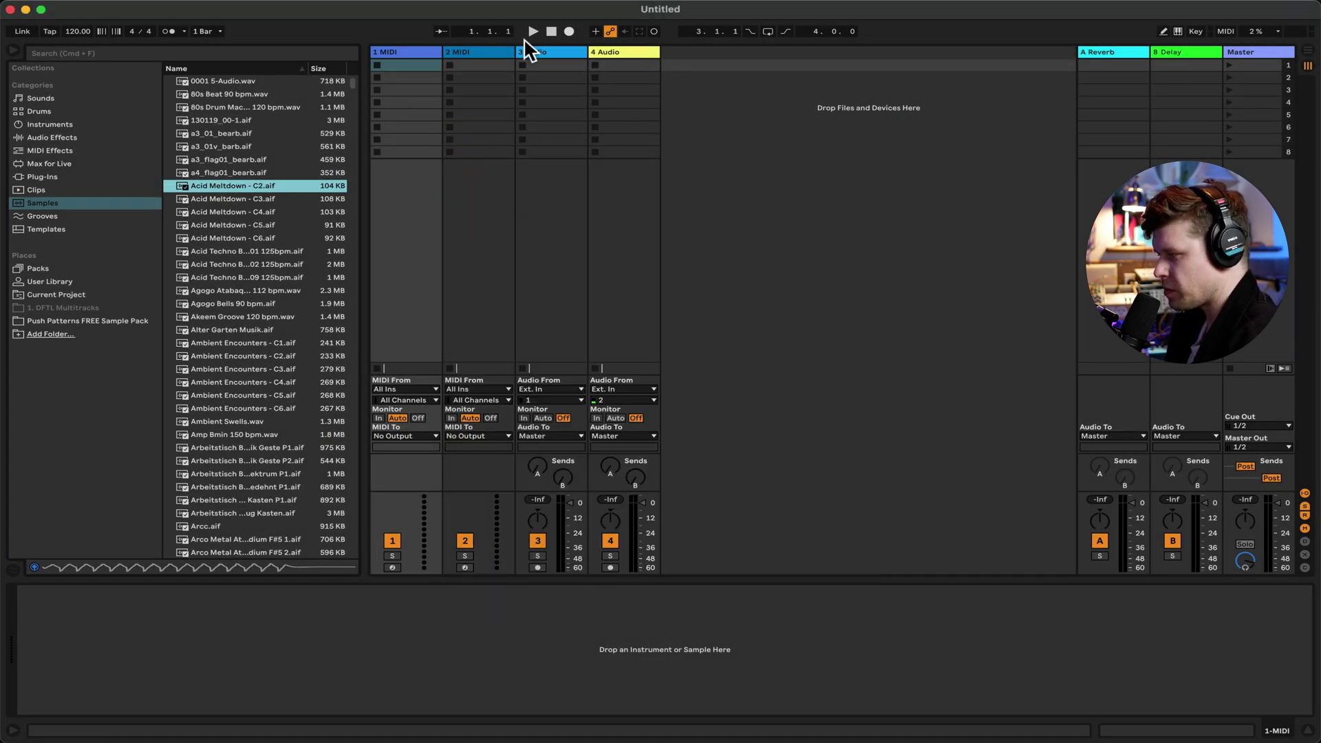
Route 1 MIDI's output to IAC Driver (Bus 1), Ch. 1, and create an empty clip in slot 1
left_click(416, 50)
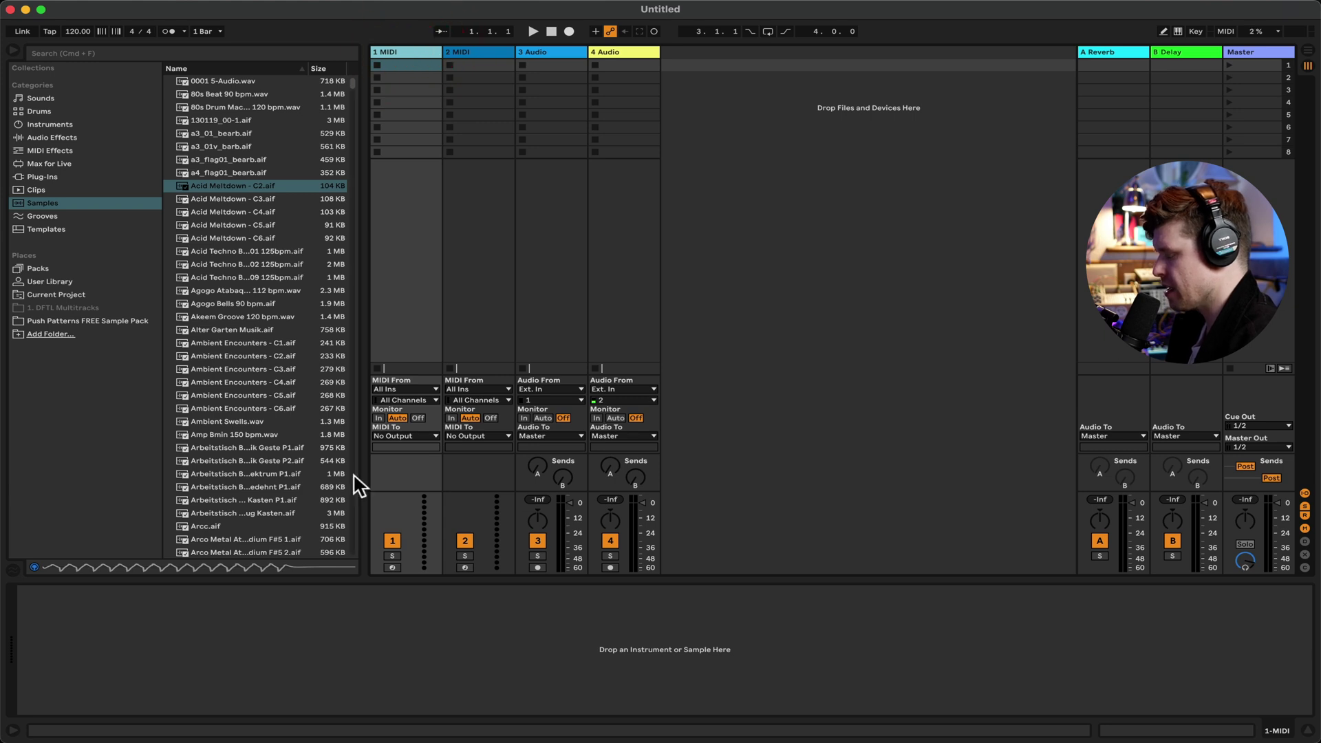
left_click(407, 435)
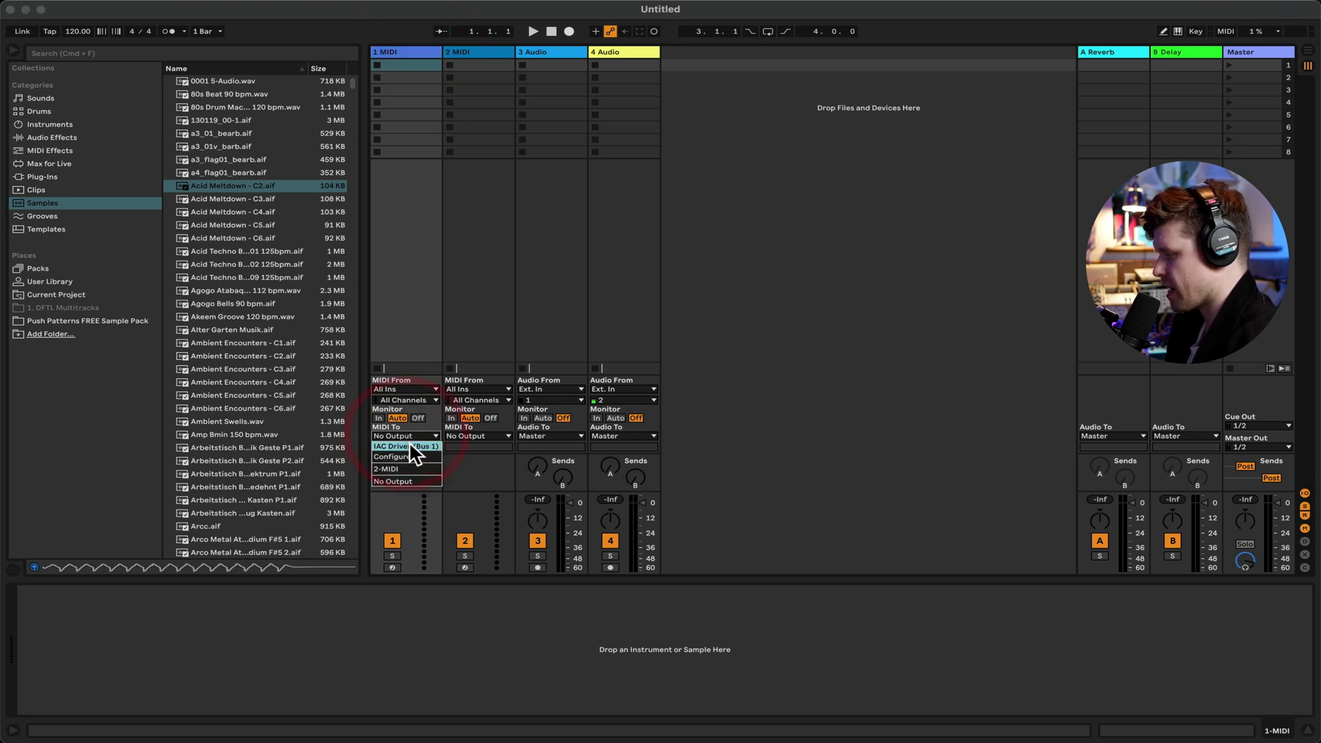
left_click(407, 447)
left_click(406, 447)
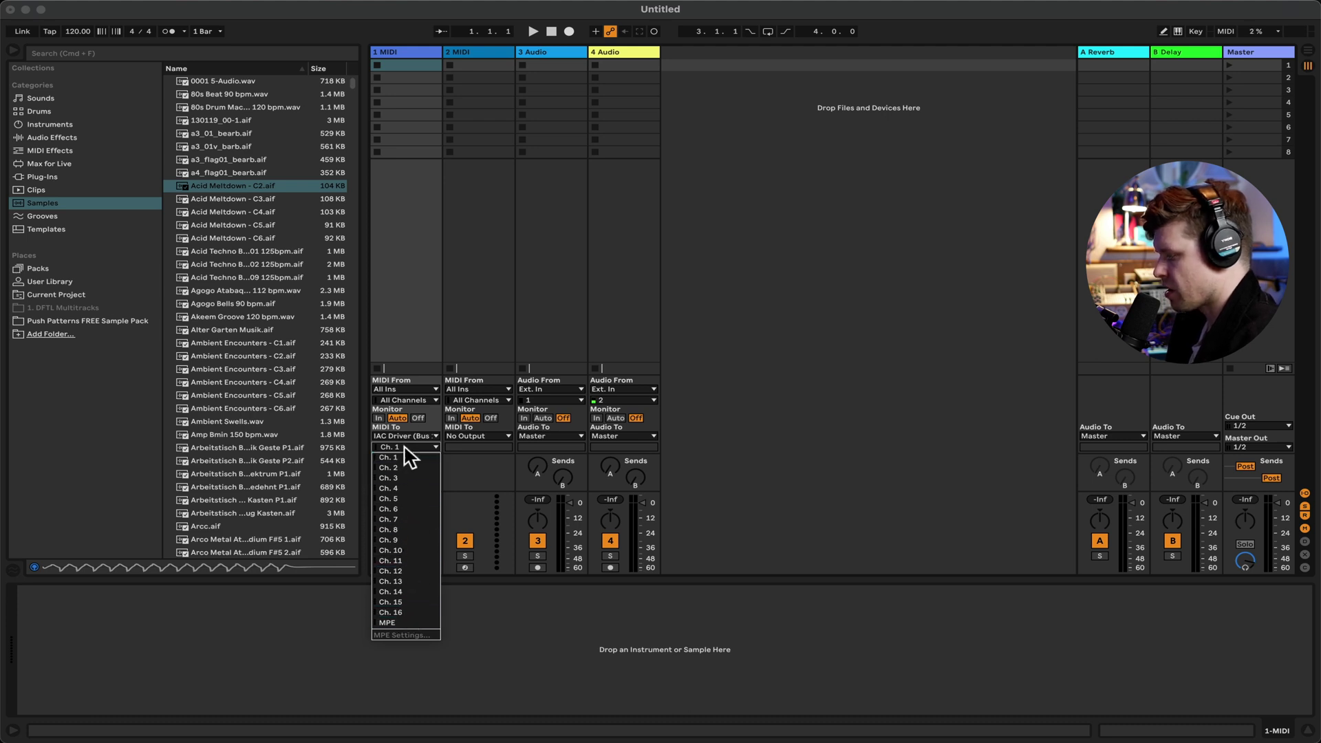
left_click(411, 457)
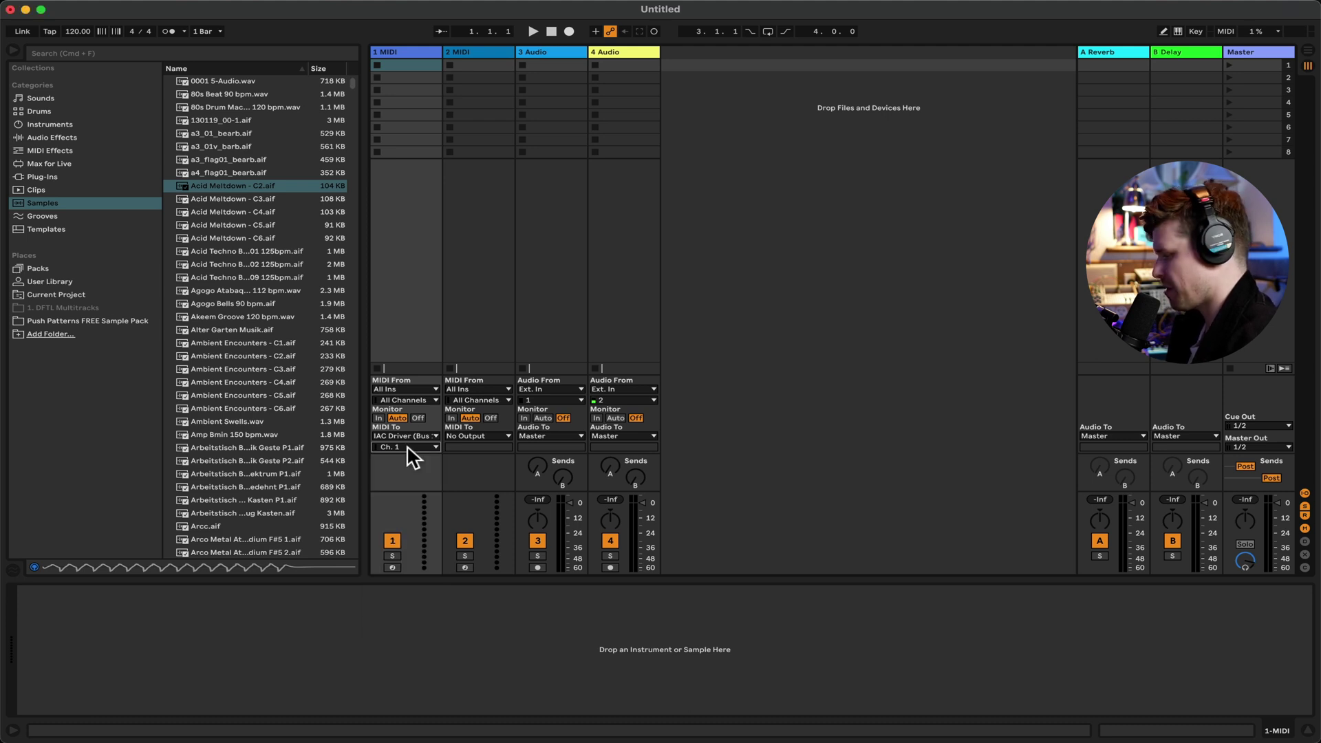
double_click(409, 65)
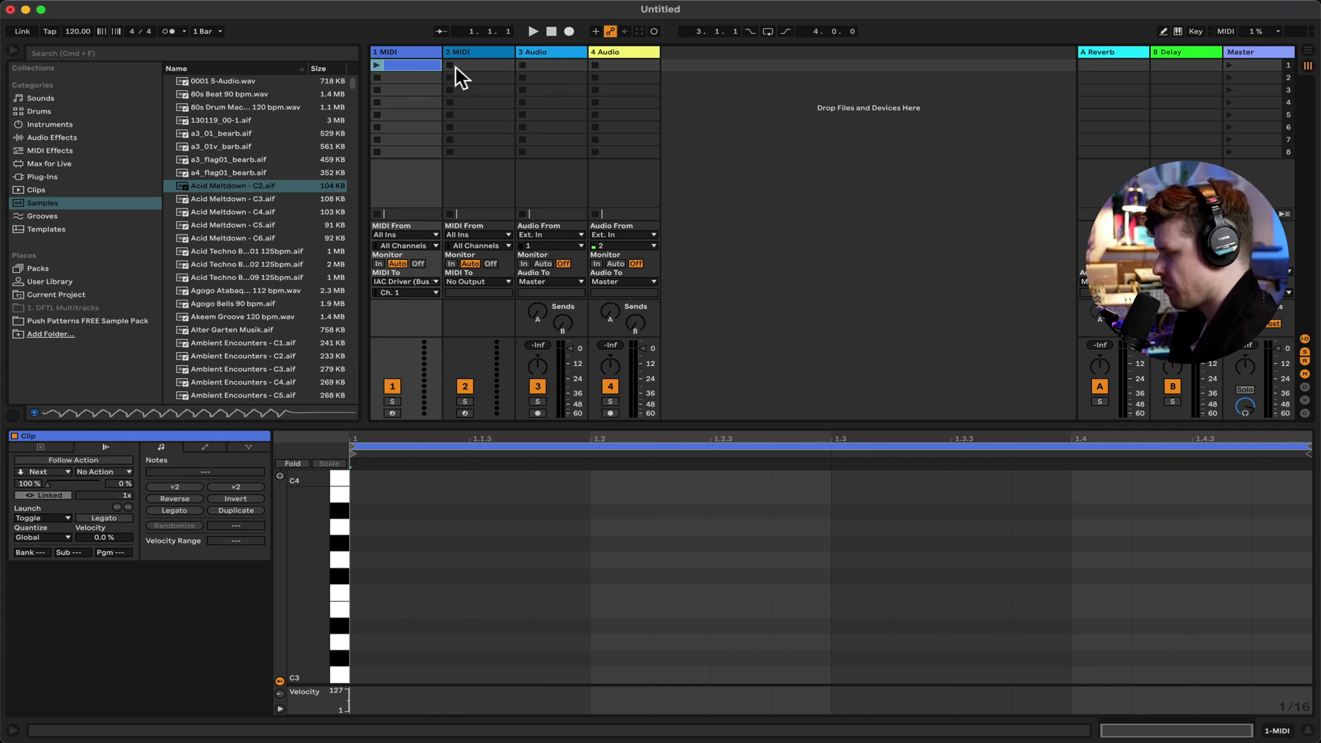
Select track 1's new MIDI clip, then select track 3's first clip slot
left_click(401, 61)
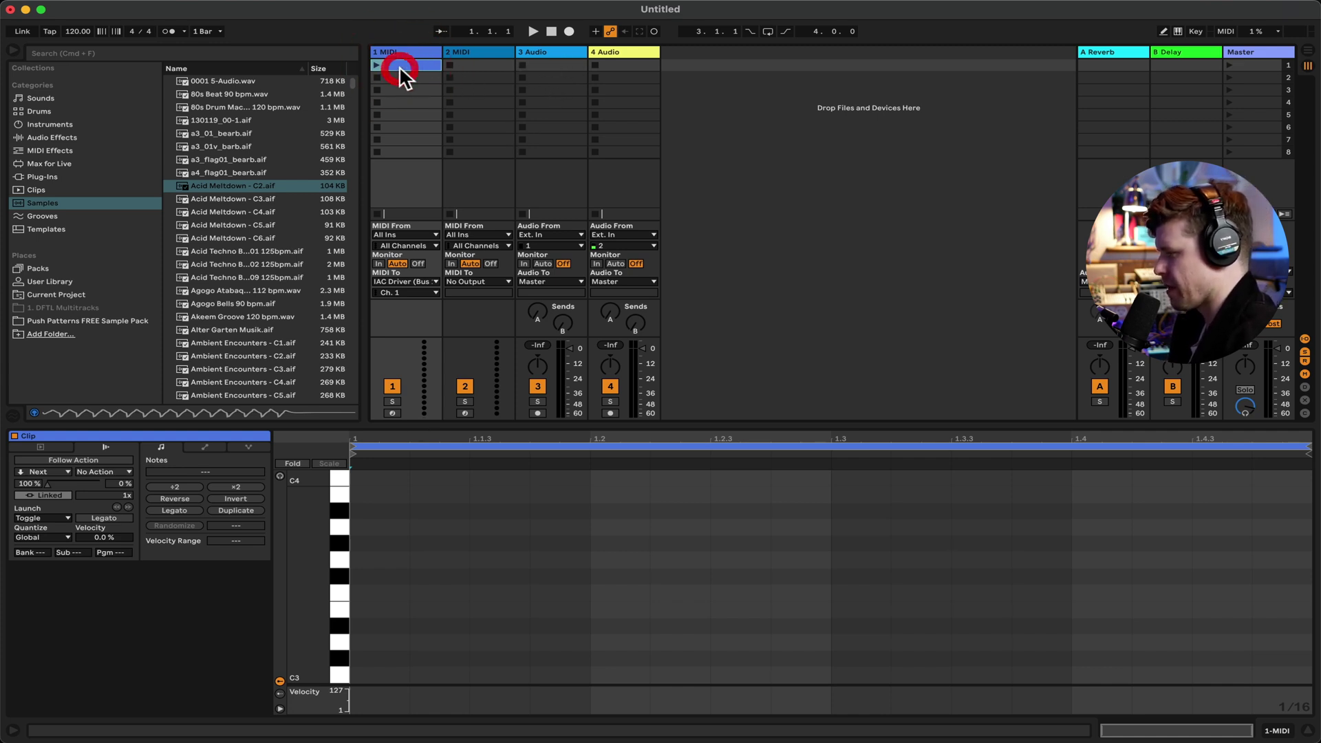
left_click(552, 64)
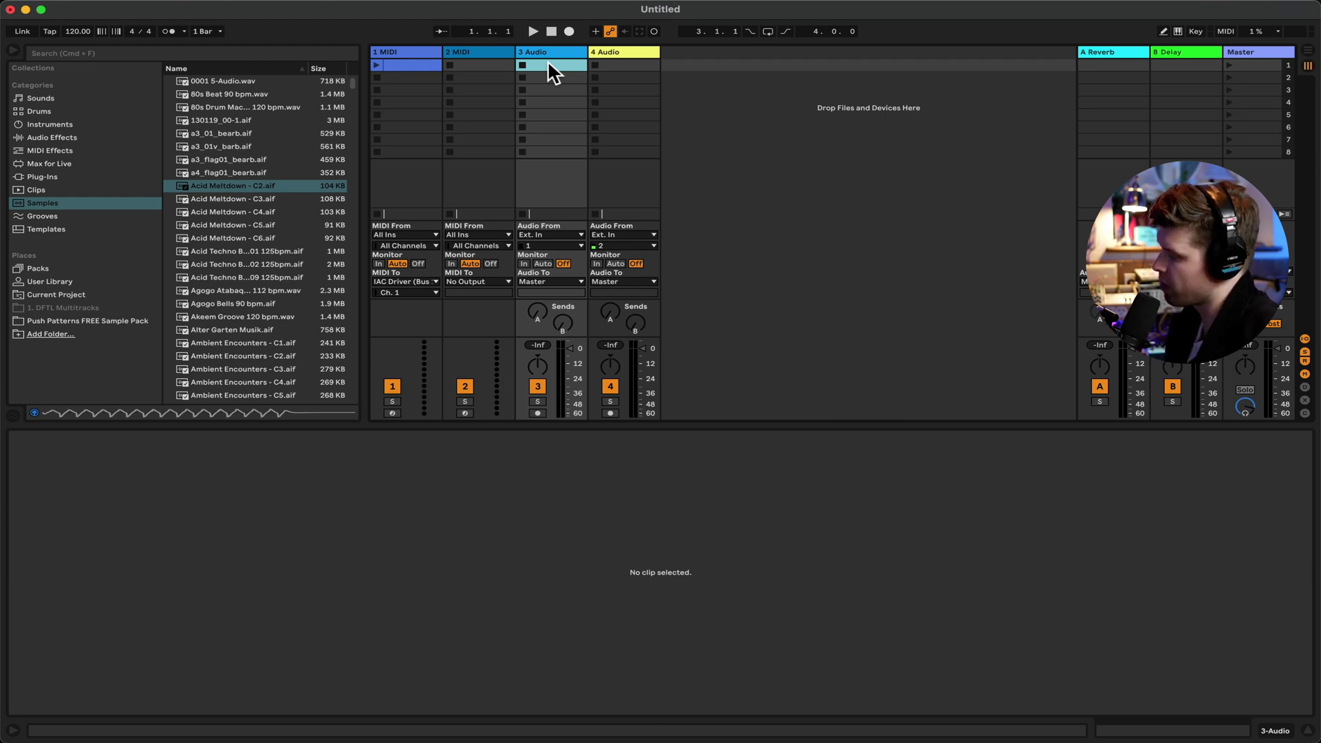
Set the track 1 MIDI clip's length to 5 bars
left_click(407, 62)
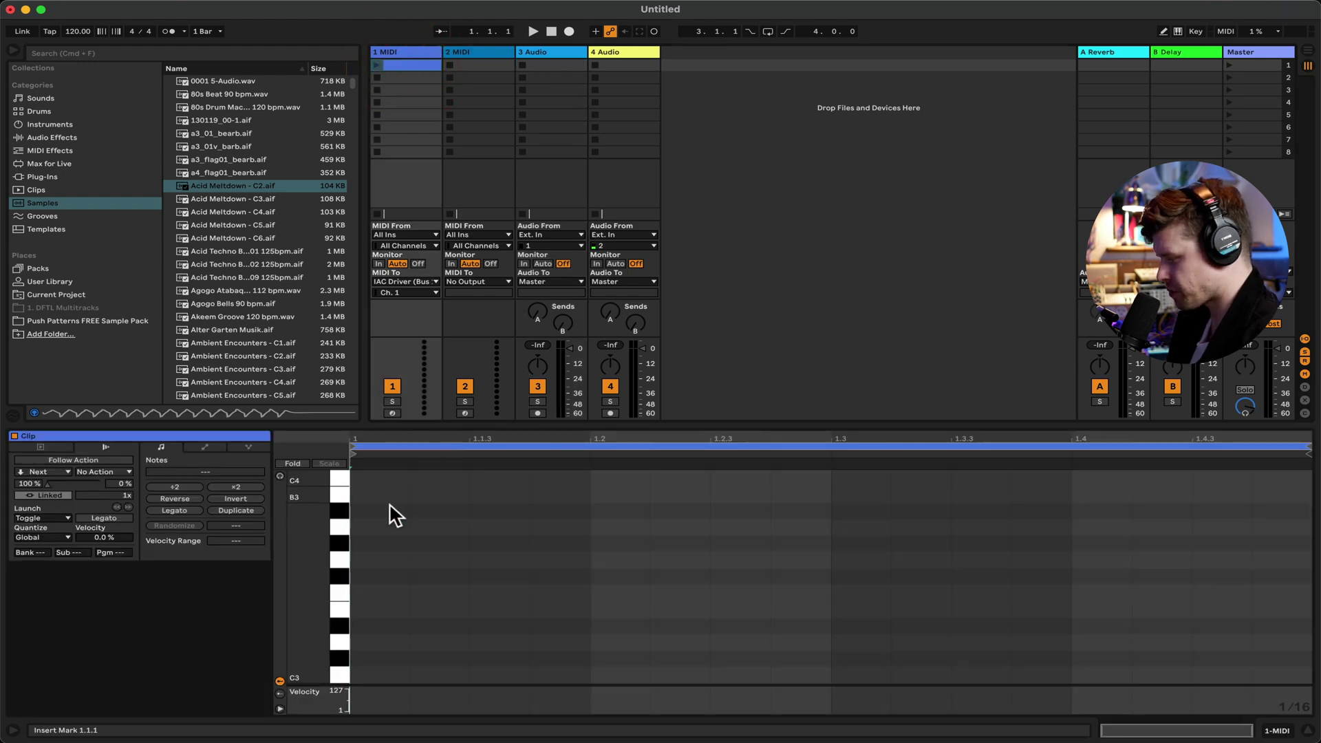
left_click(42, 447)
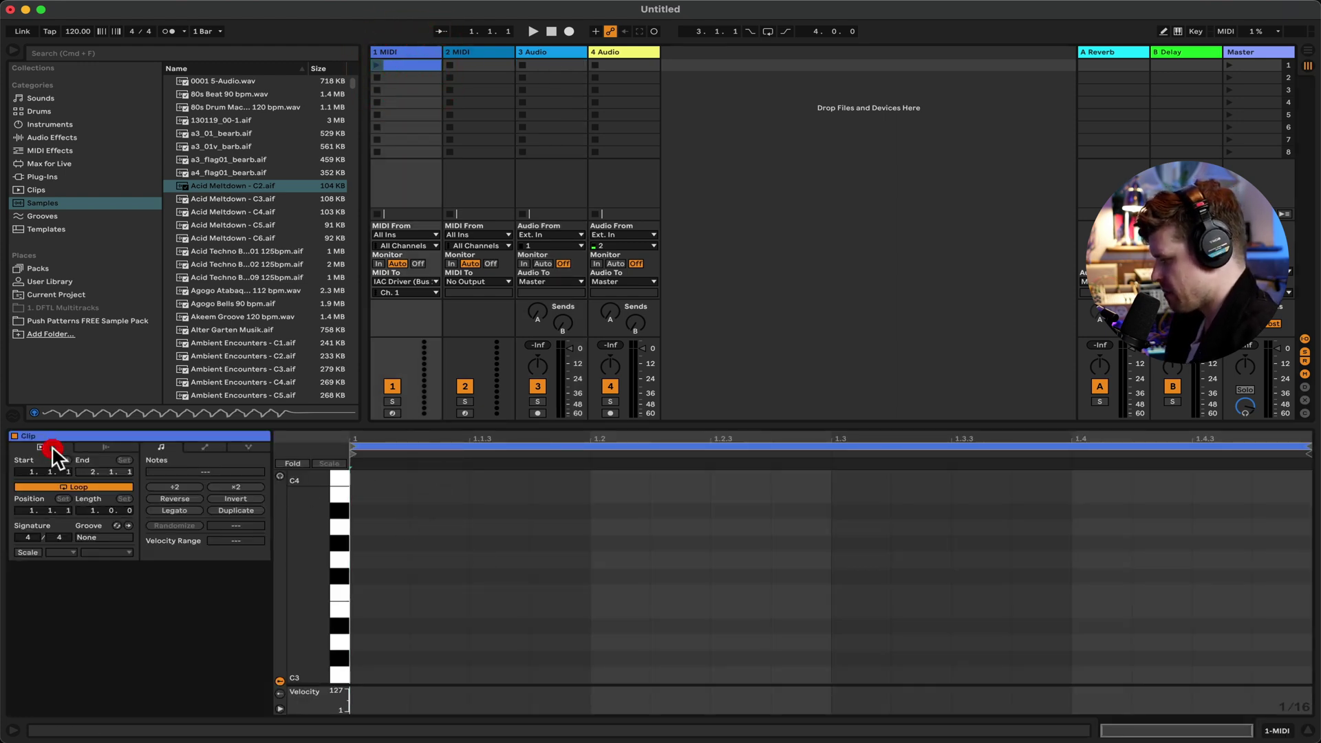
left_click(92, 511)
type("5")
key("Return")
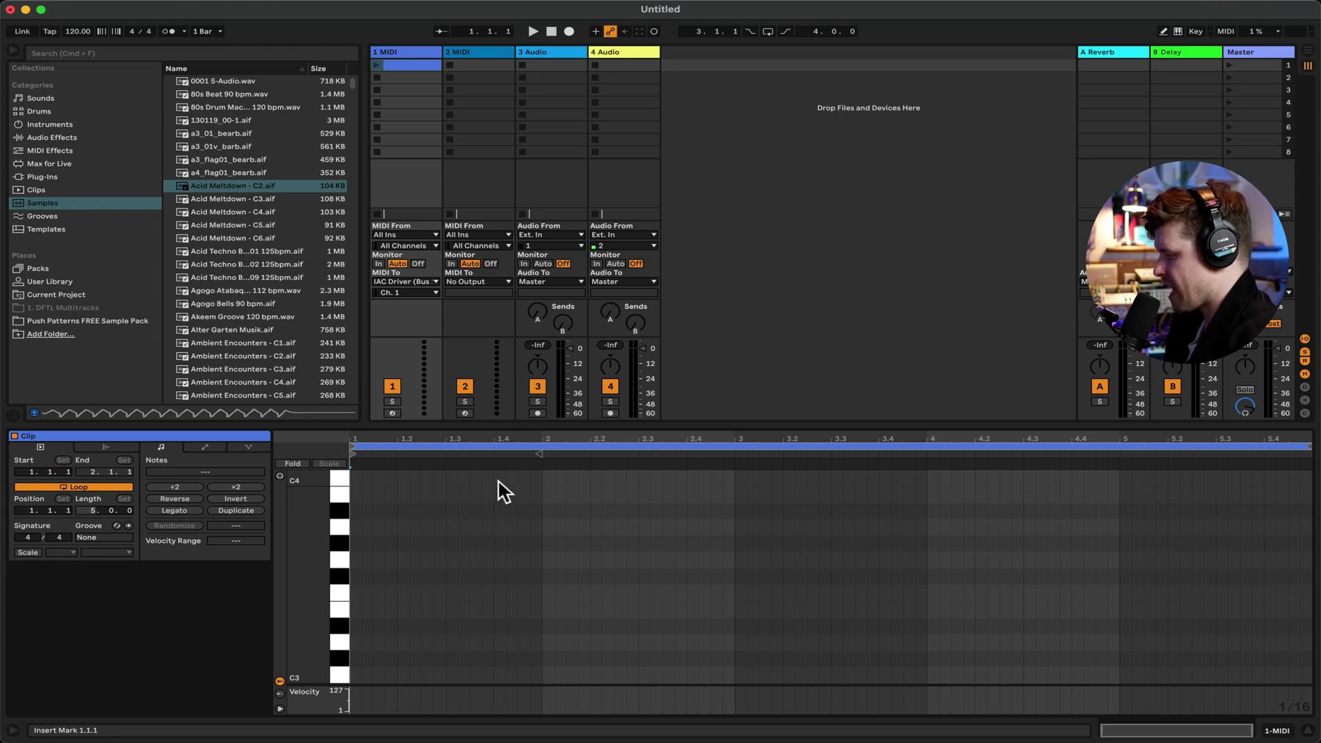
Add two G8 notes in the piano roll, at 1.4.1 and 5.4.1
scroll(502, 493, "up", 10)
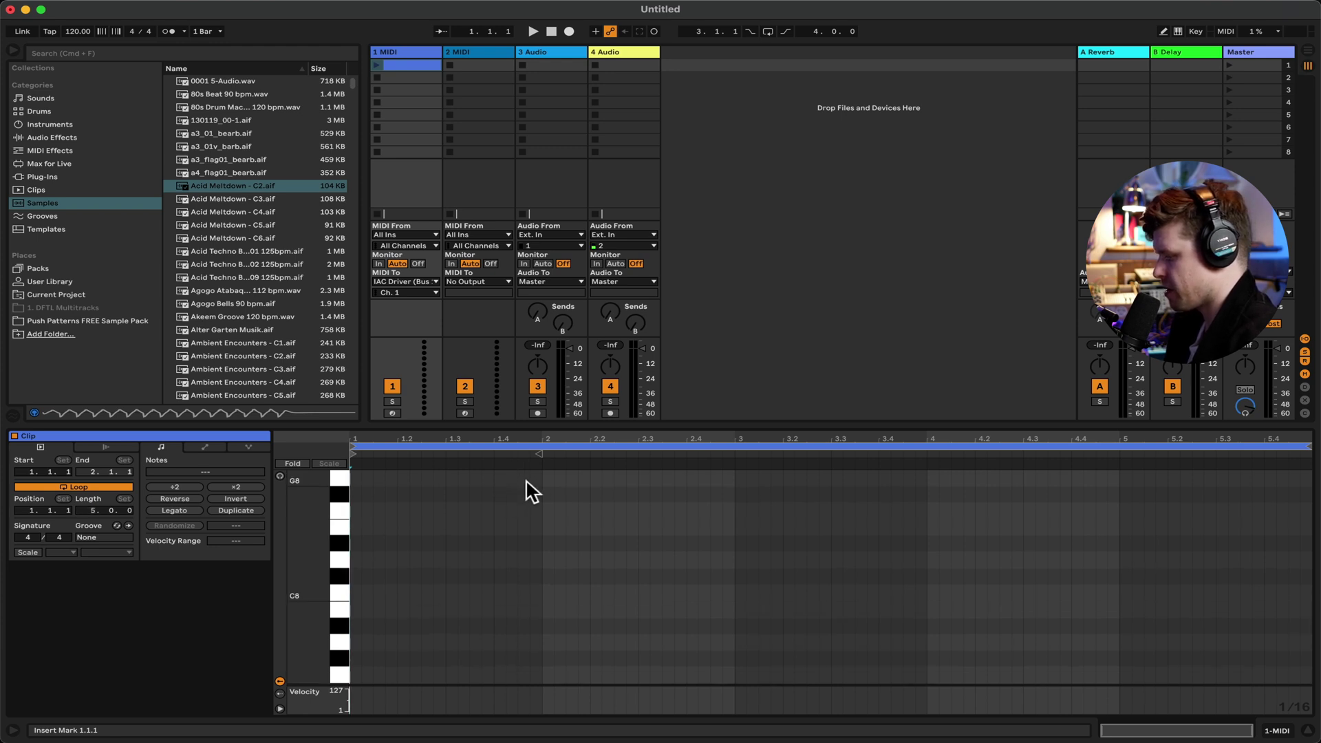
double_click(501, 478)
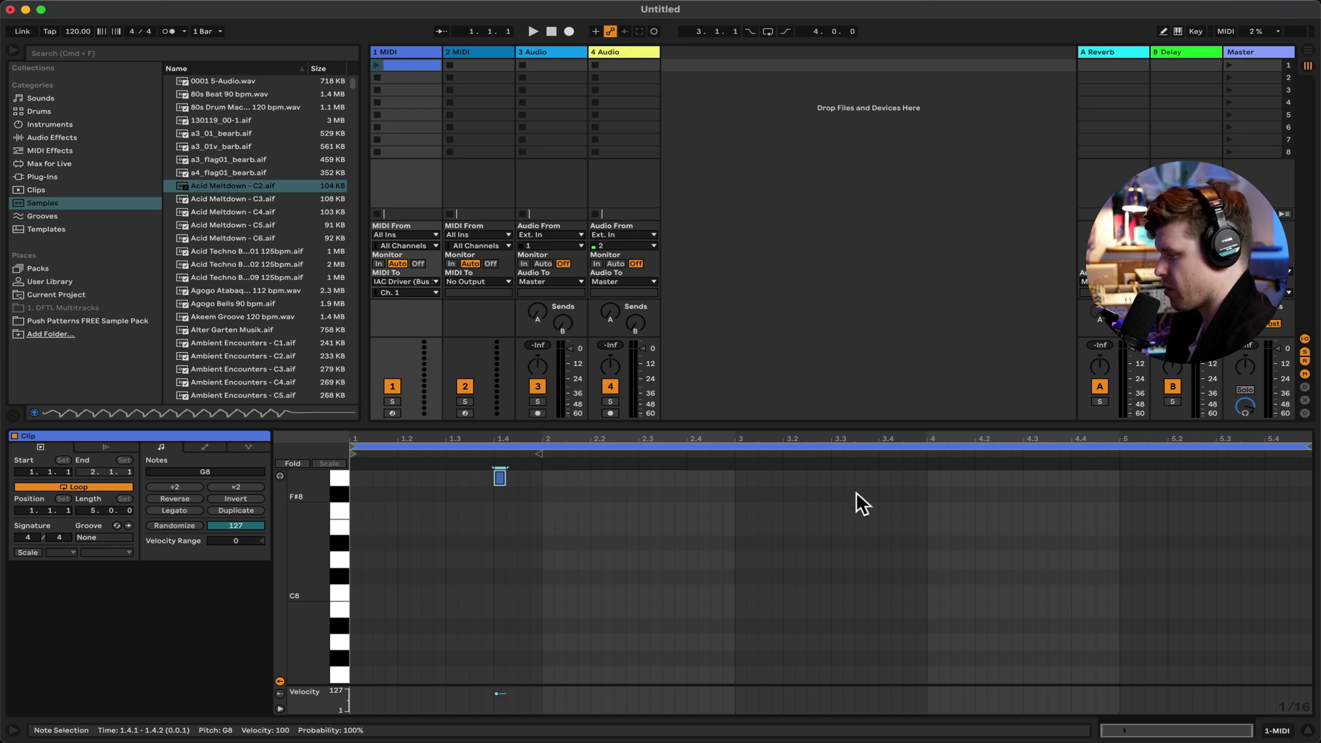
double_click(1269, 476)
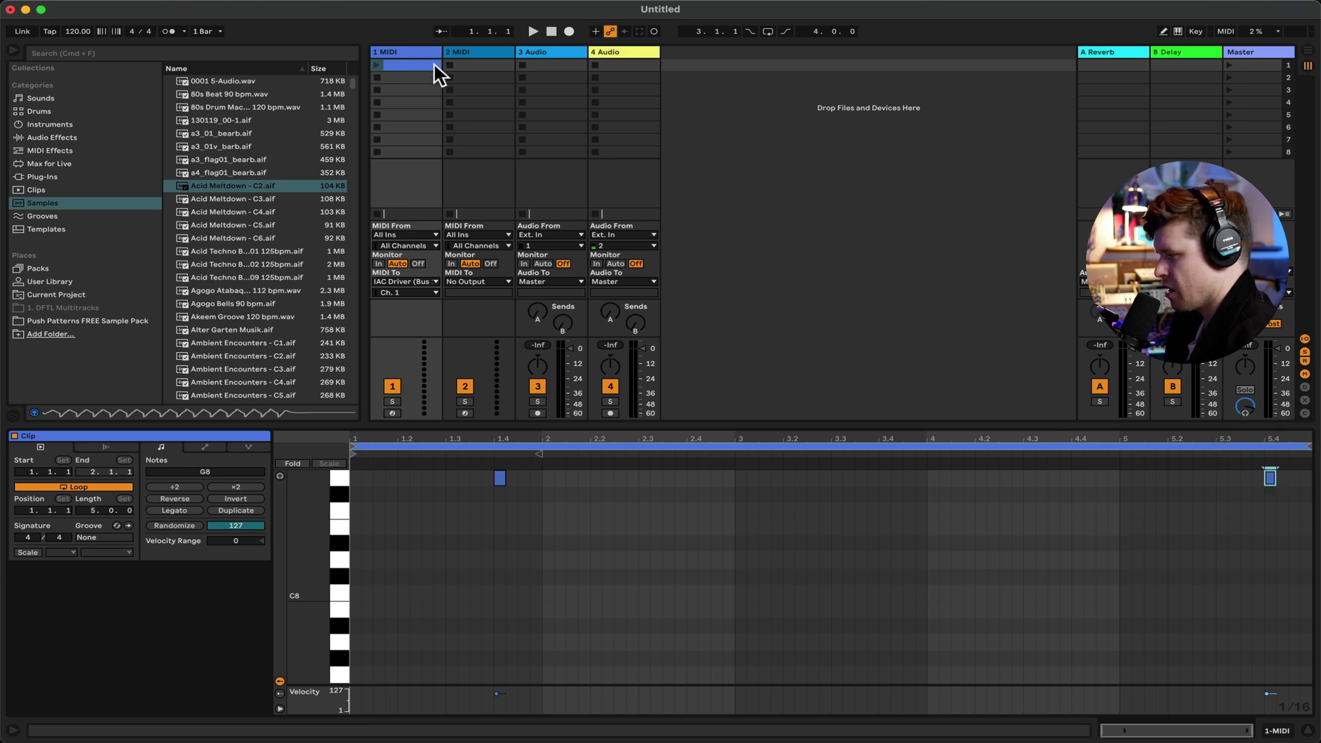
Select track 4's first slot, enter MIDI Map Mode with Cmd+M, and target 1 MIDI's first clip slot
left_click(609, 64)
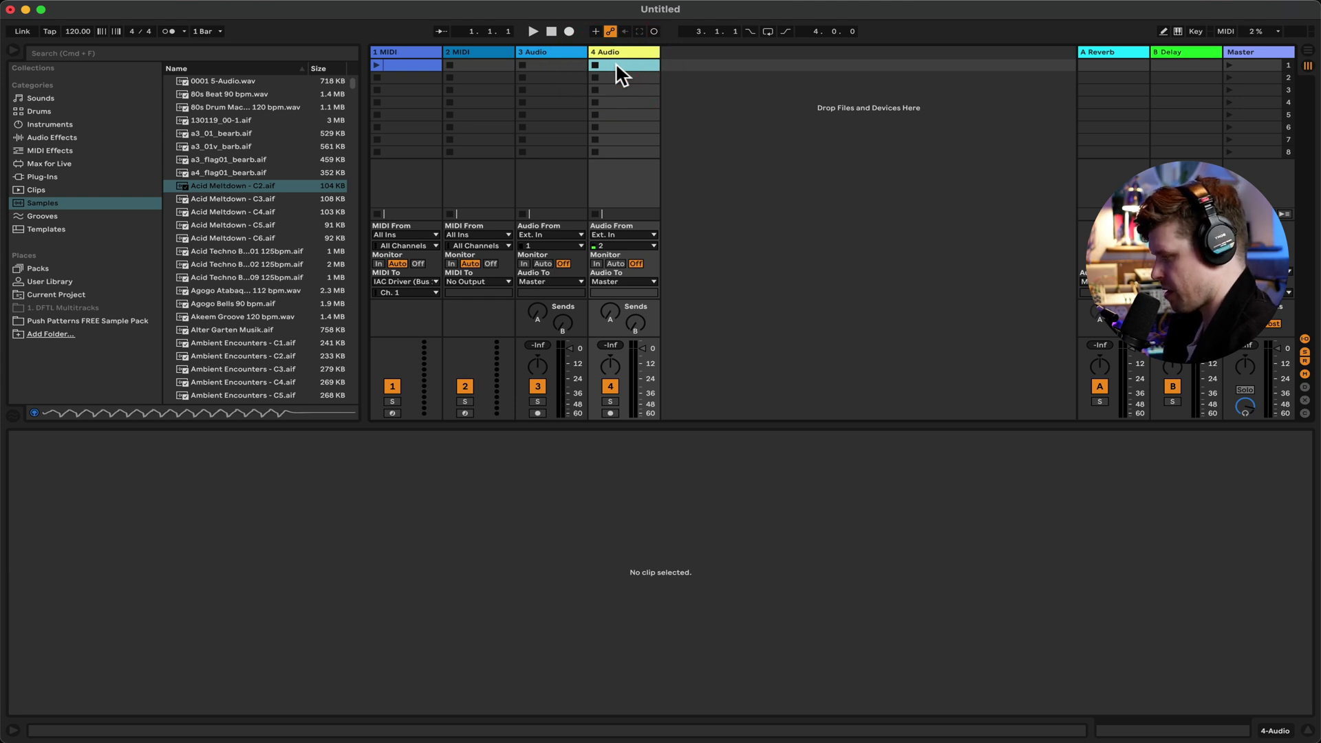
key("super+m")
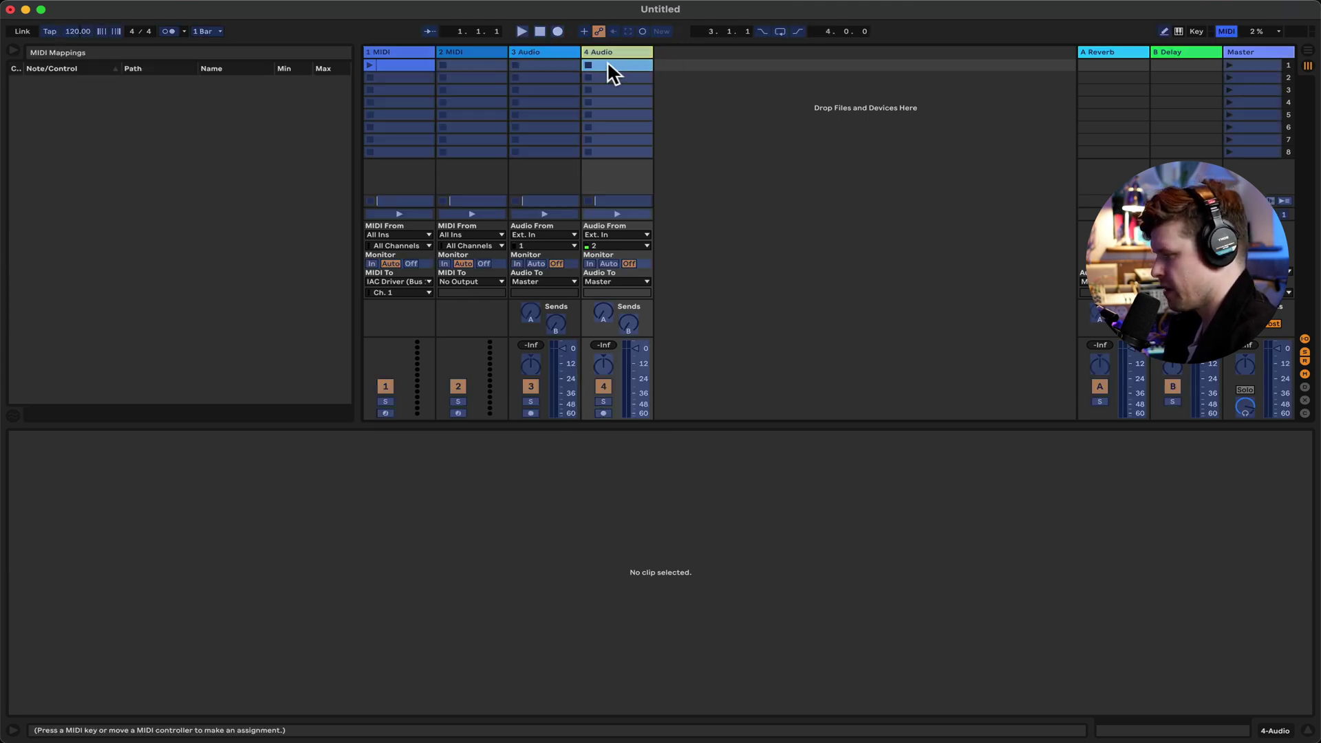
left_click(369, 63)
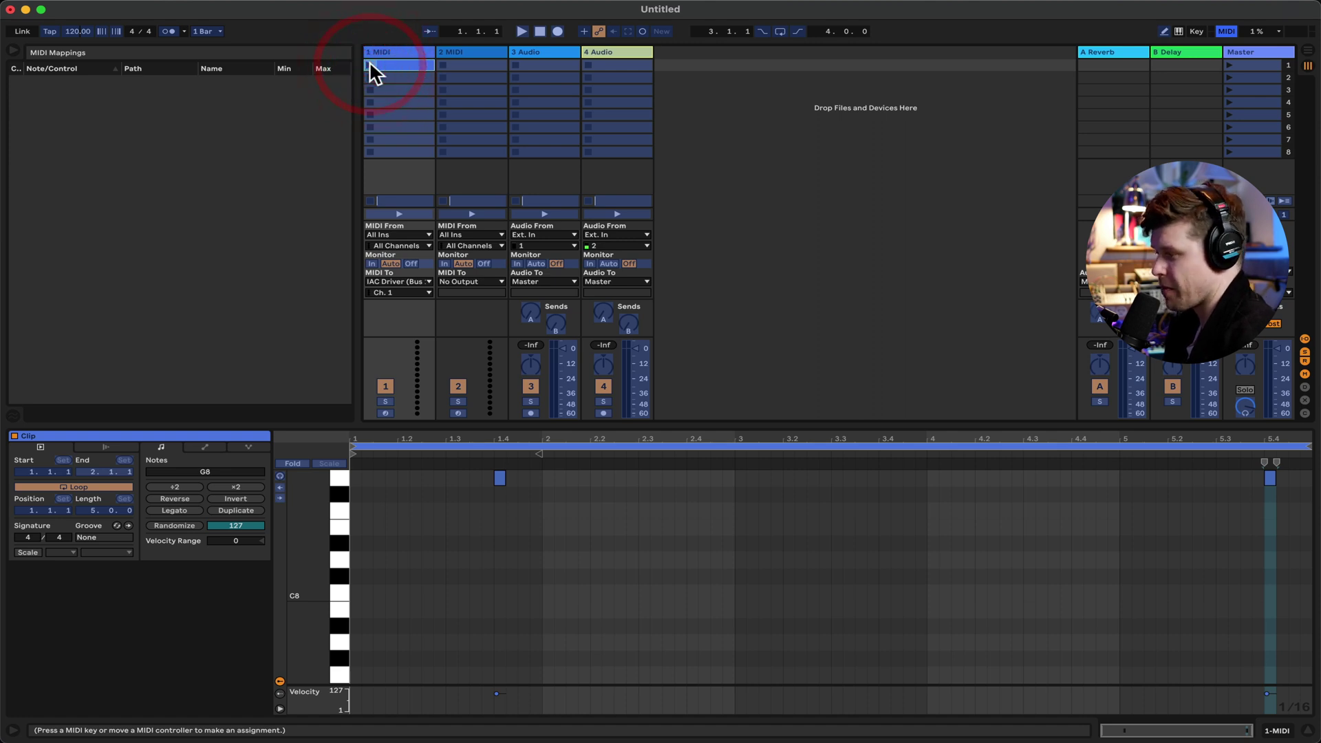
Map computer key 1 to 1 MIDI's first clip slot, then launch the clip with key 1
left_click(1228, 29)
left_click(1195, 32)
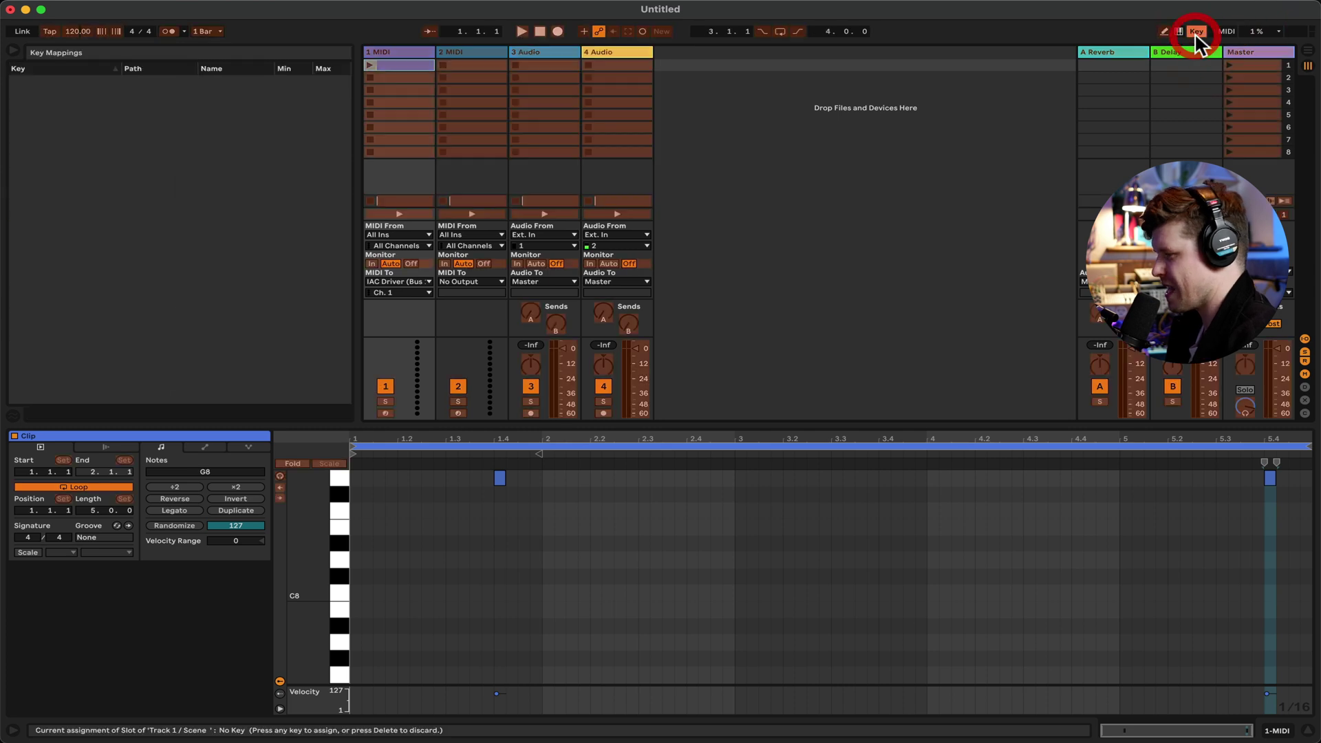
left_click(386, 63)
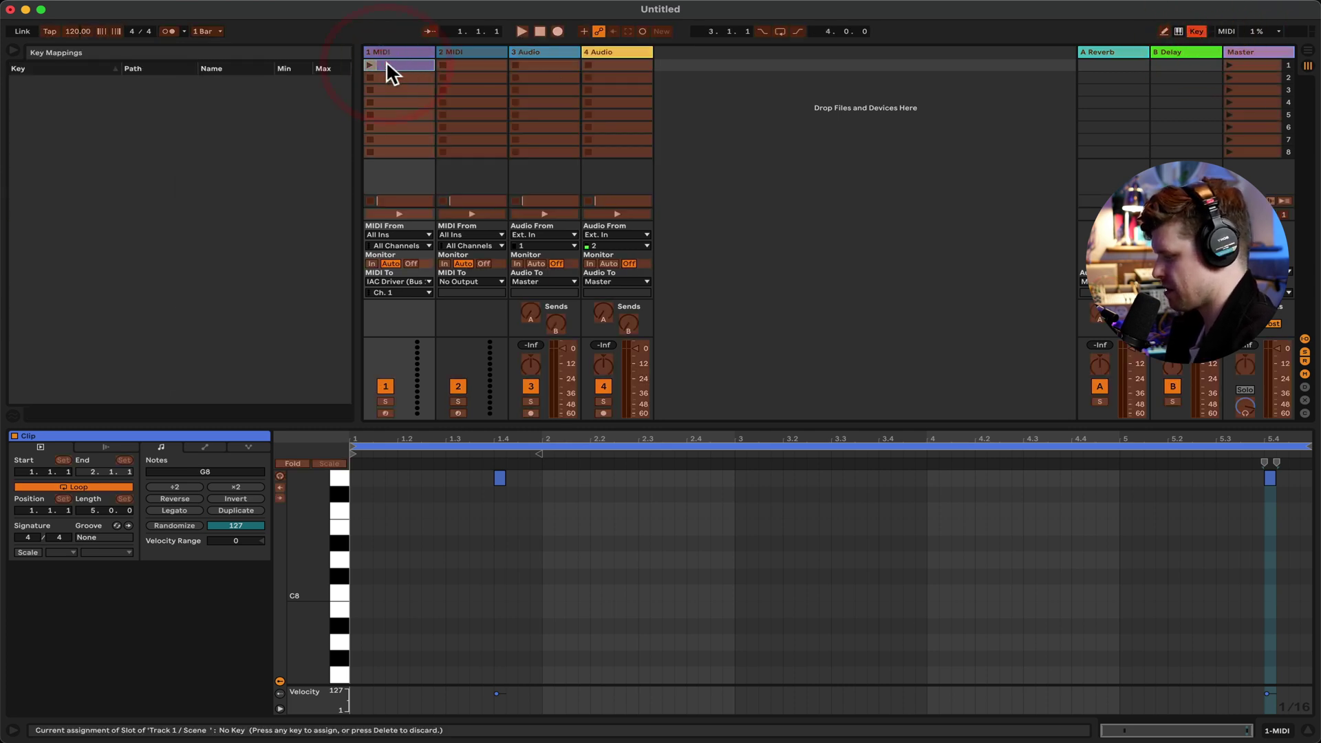
key("1")
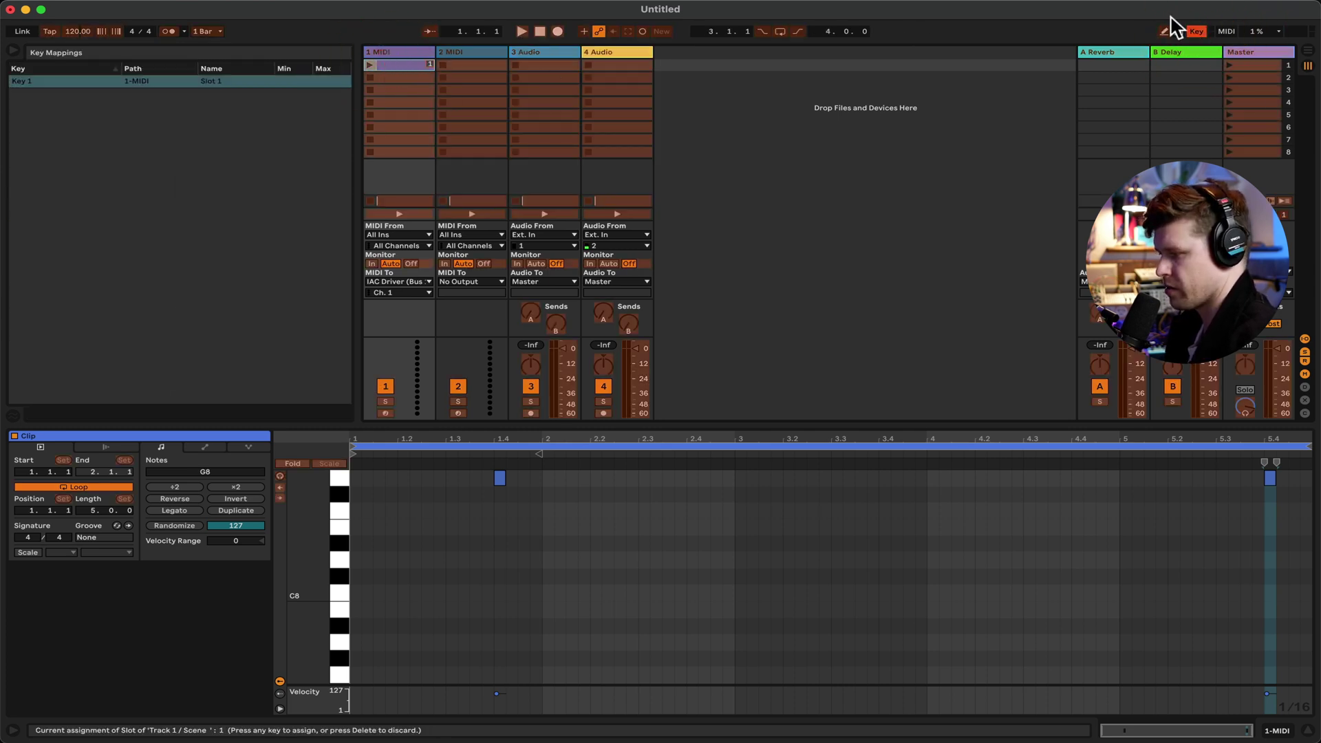
left_click(1196, 29)
key("1")
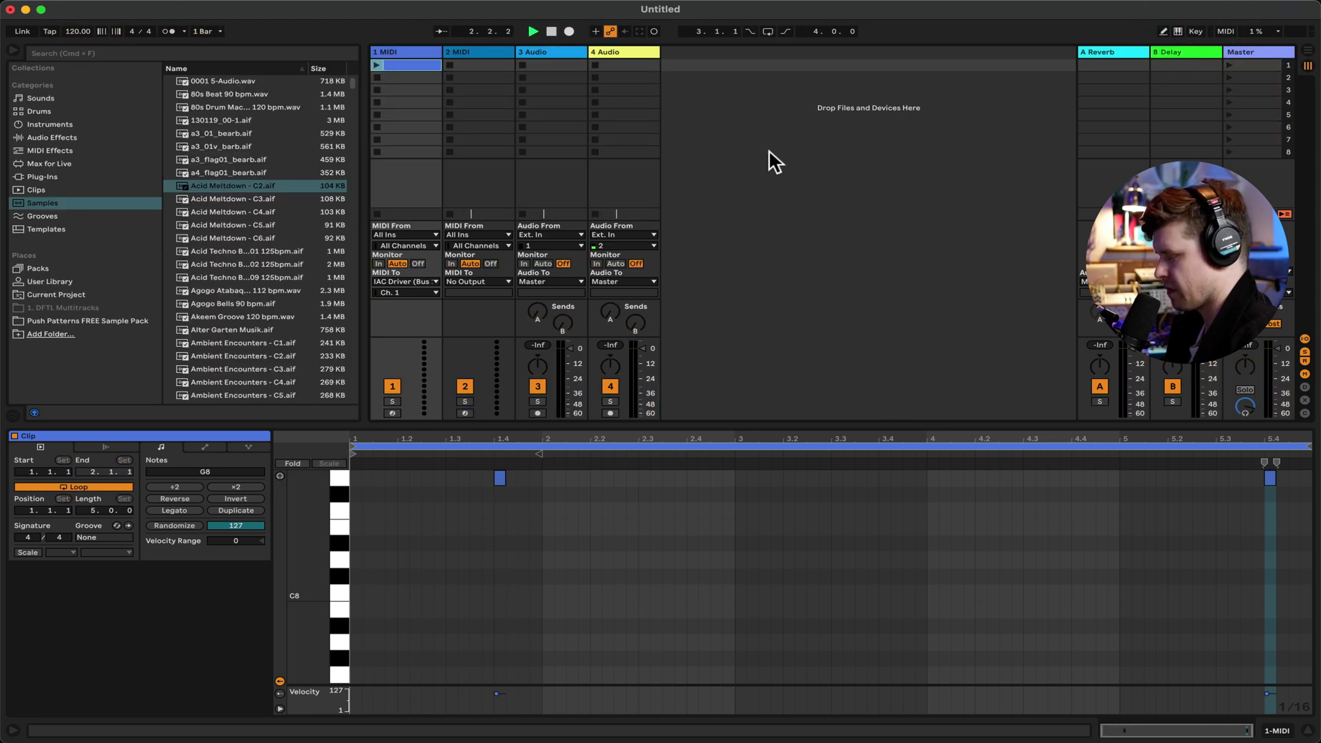
Stop playback, show the clip's Launch settings, and re-enter MIDI Map Mode
key("space")
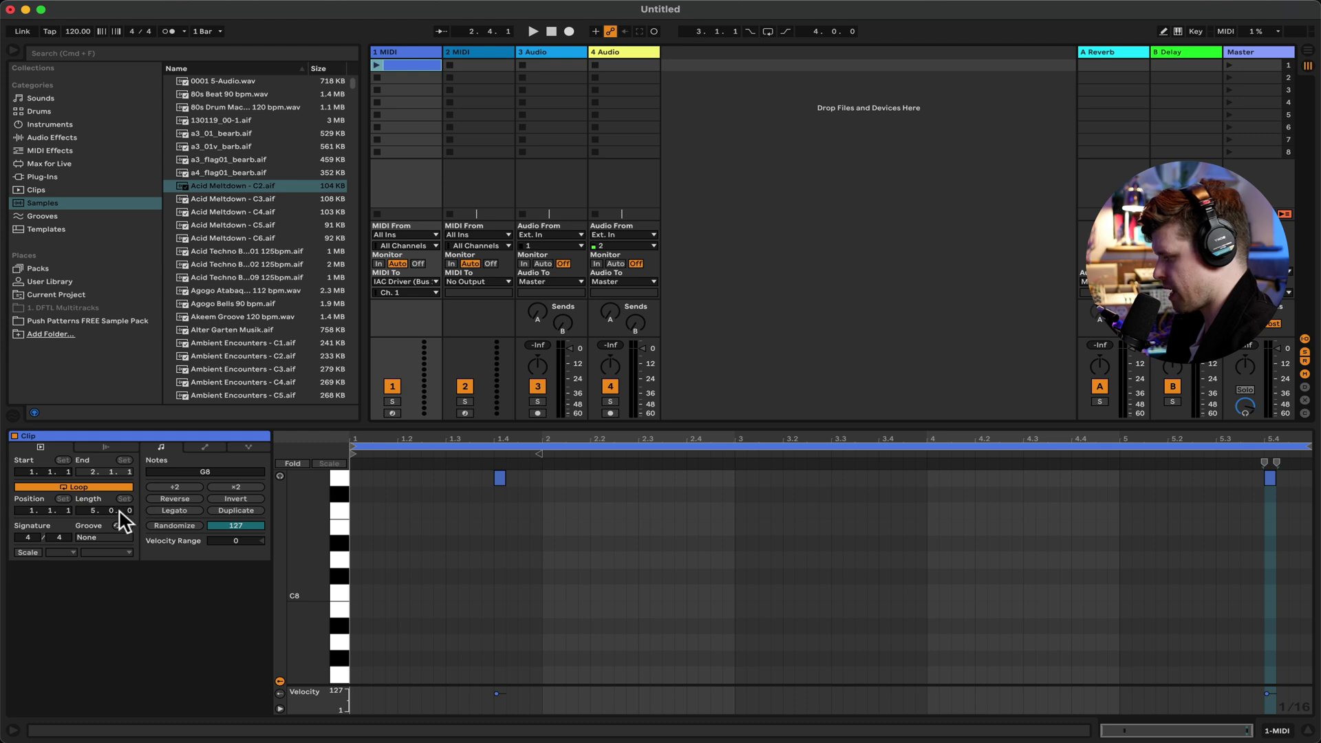
left_click(90, 448)
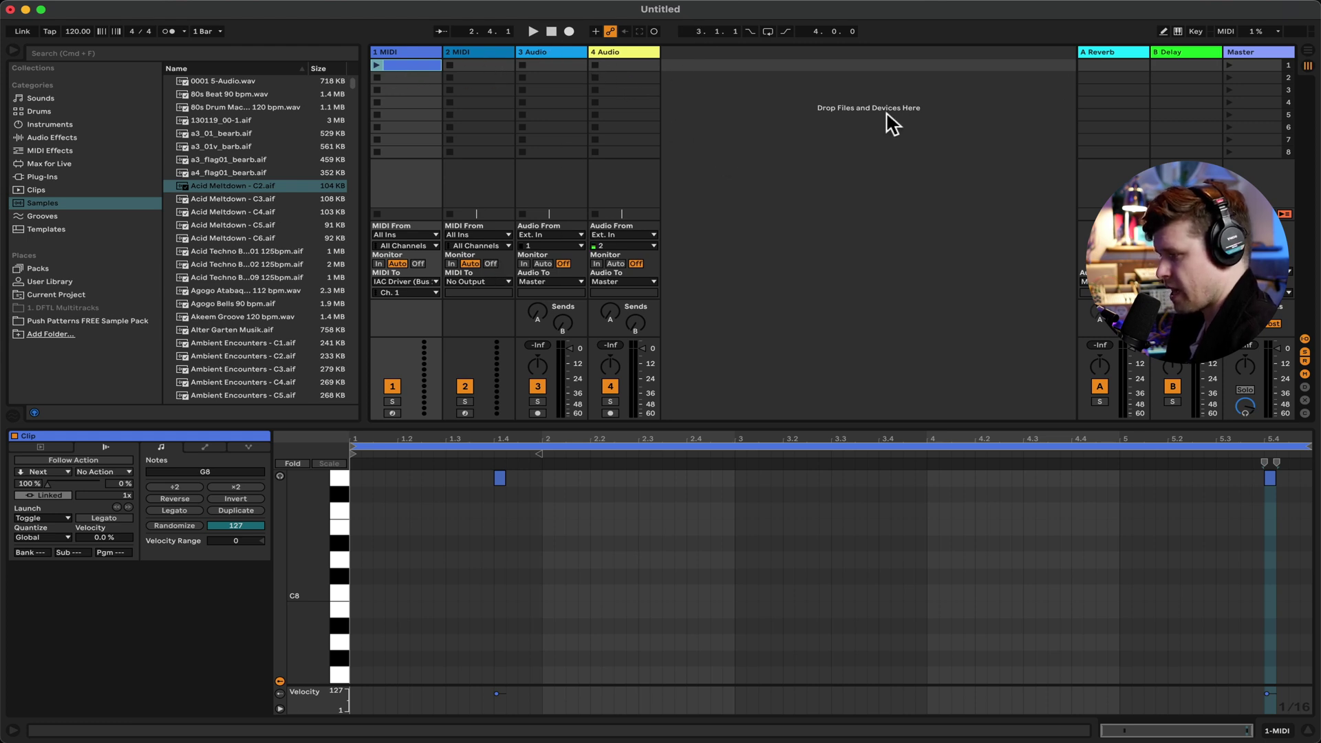
key("super+m")
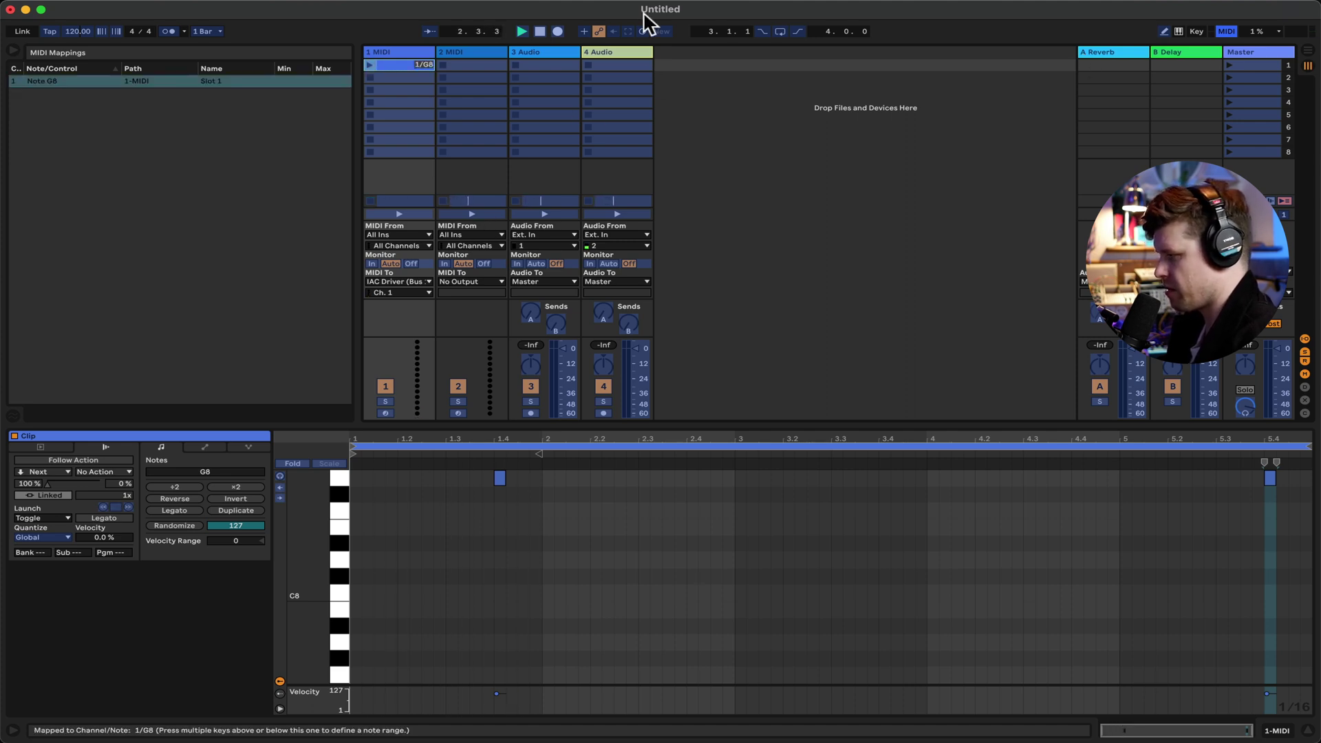
Assign note G8 to 3 Audio's first clip slot and delete the stray G8 mapping on 1 MIDI's slot
left_click(521, 65)
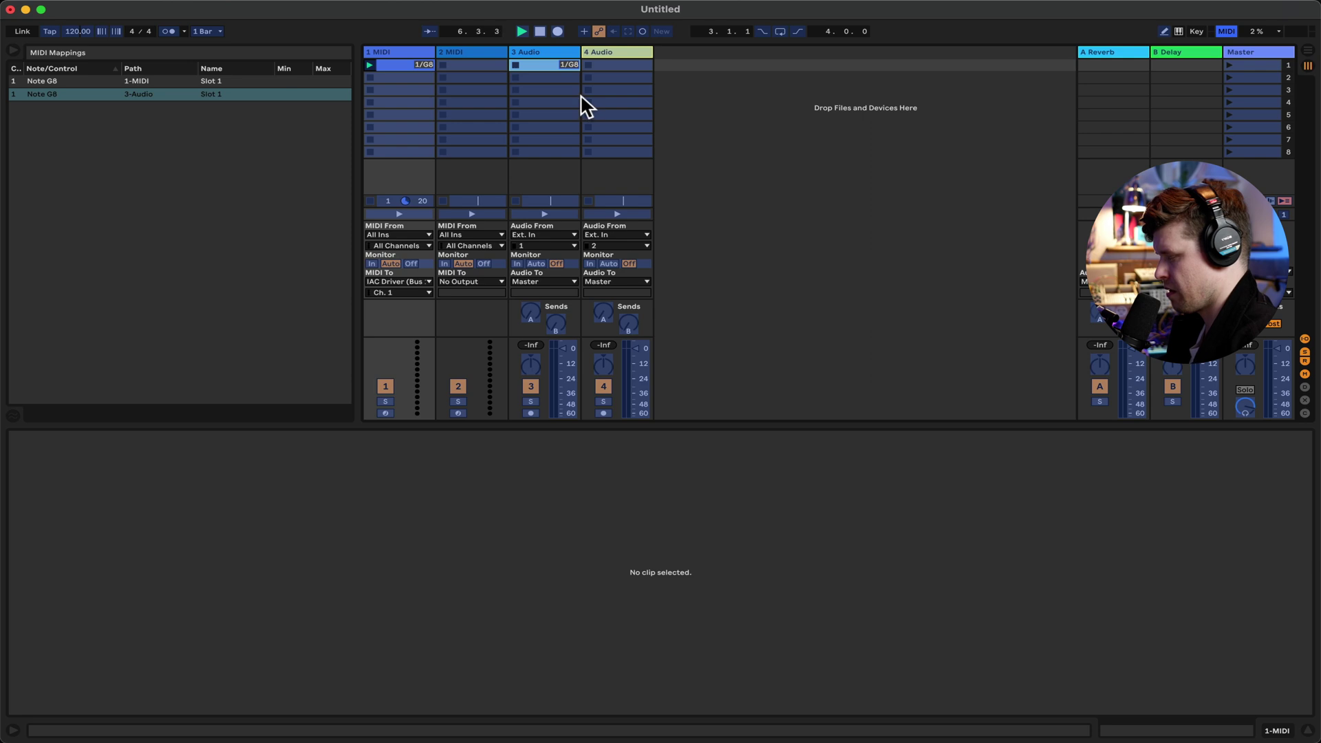
left_click(423, 64)
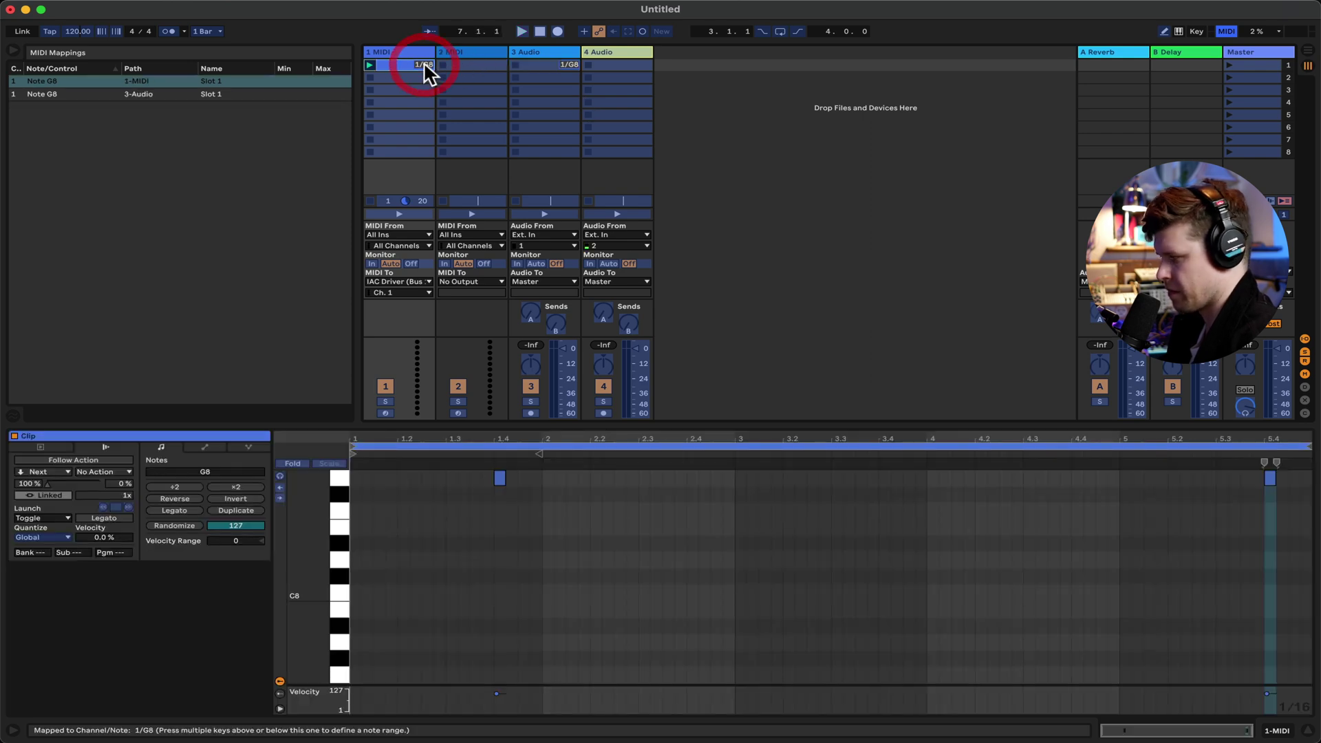
key("Delete")
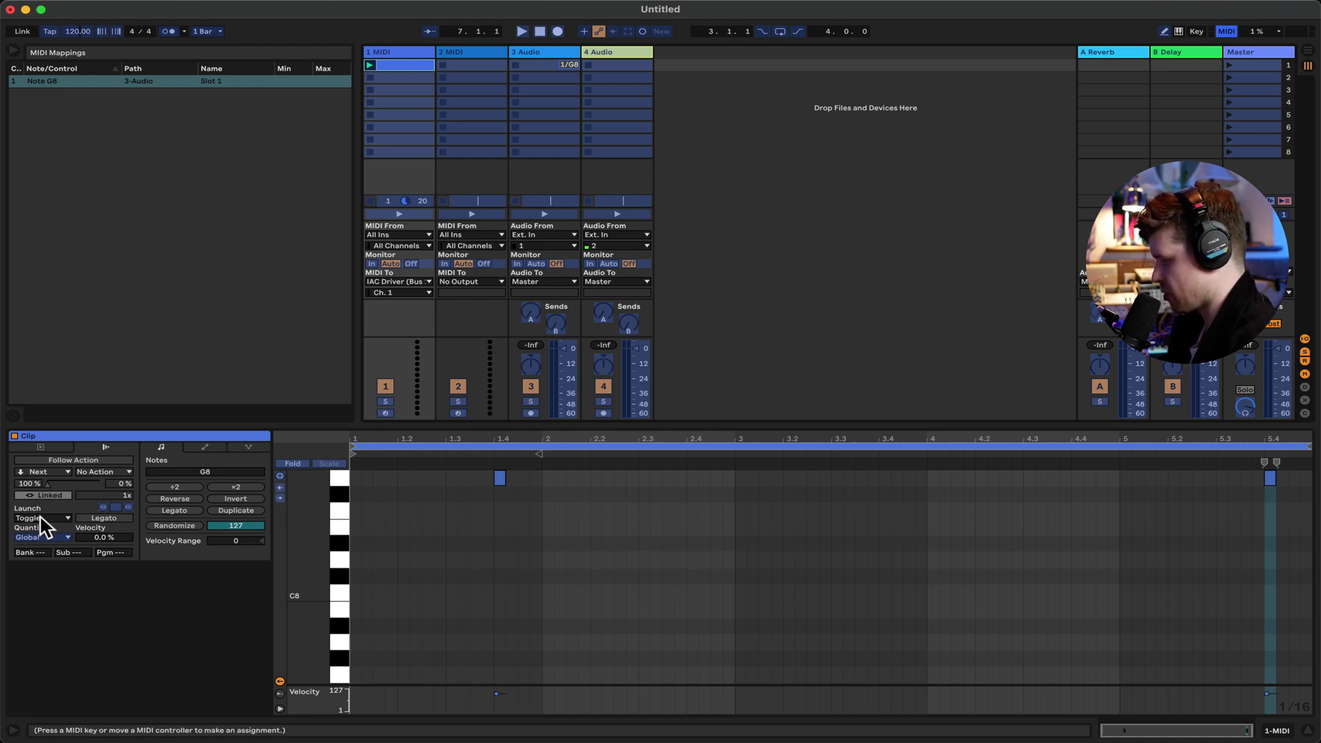
Confirm Default Launch Mode is Toggle in Record/Warp/Launch preferences, then exit MIDI Map Mode
key("super+comma")
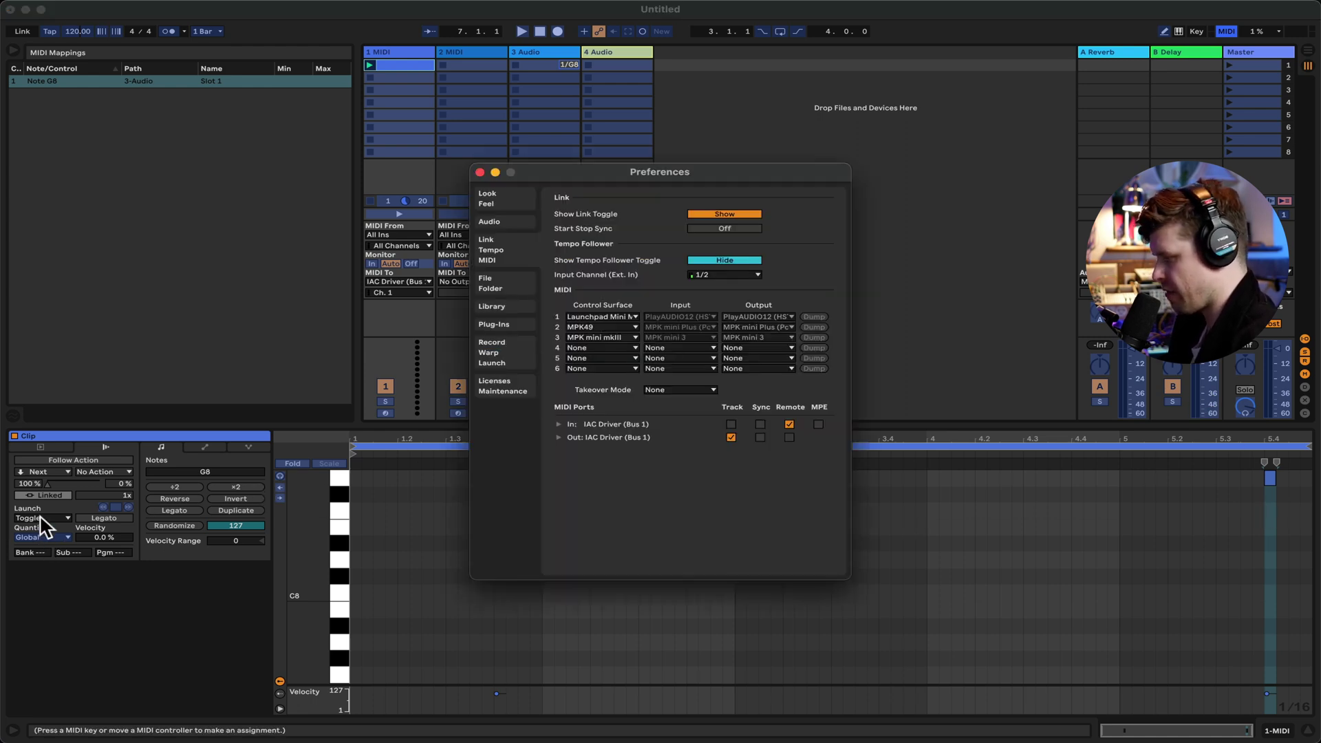
left_click(511, 352)
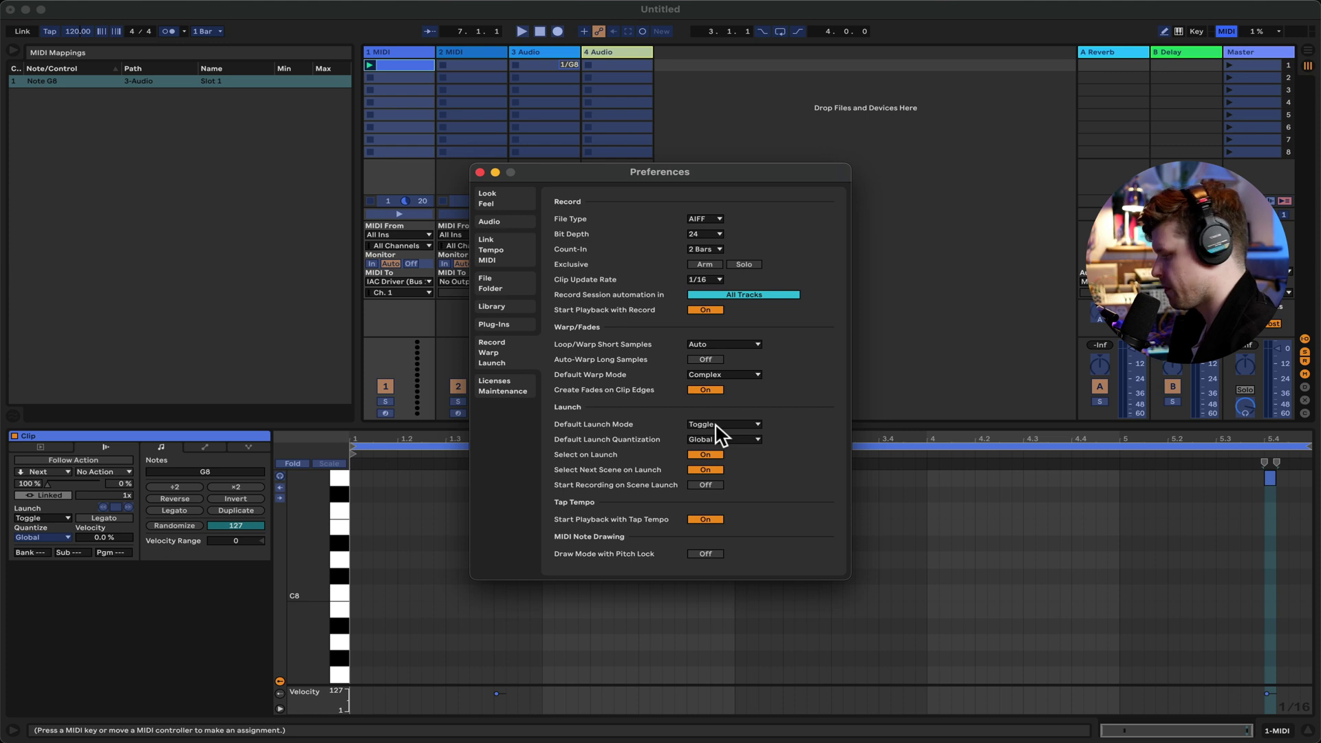
key("Escape")
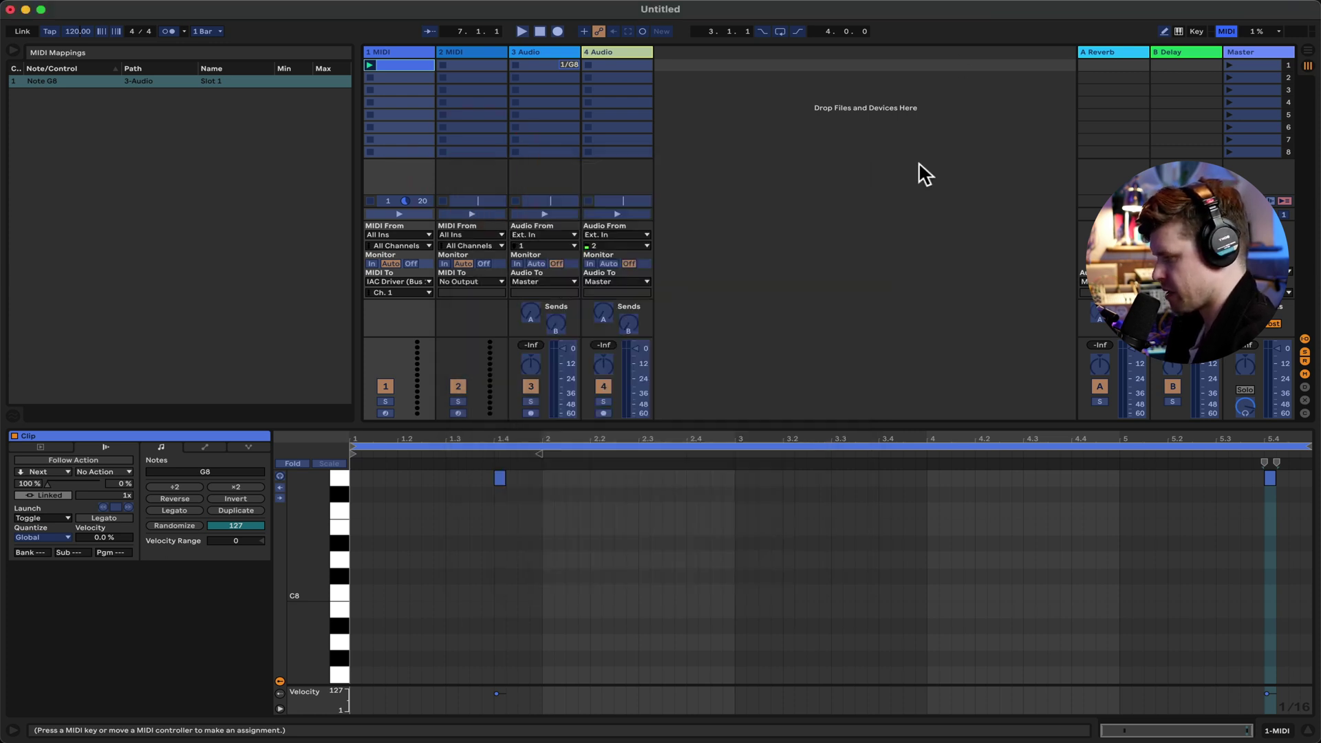
key("super+m")
left_click(555, 314)
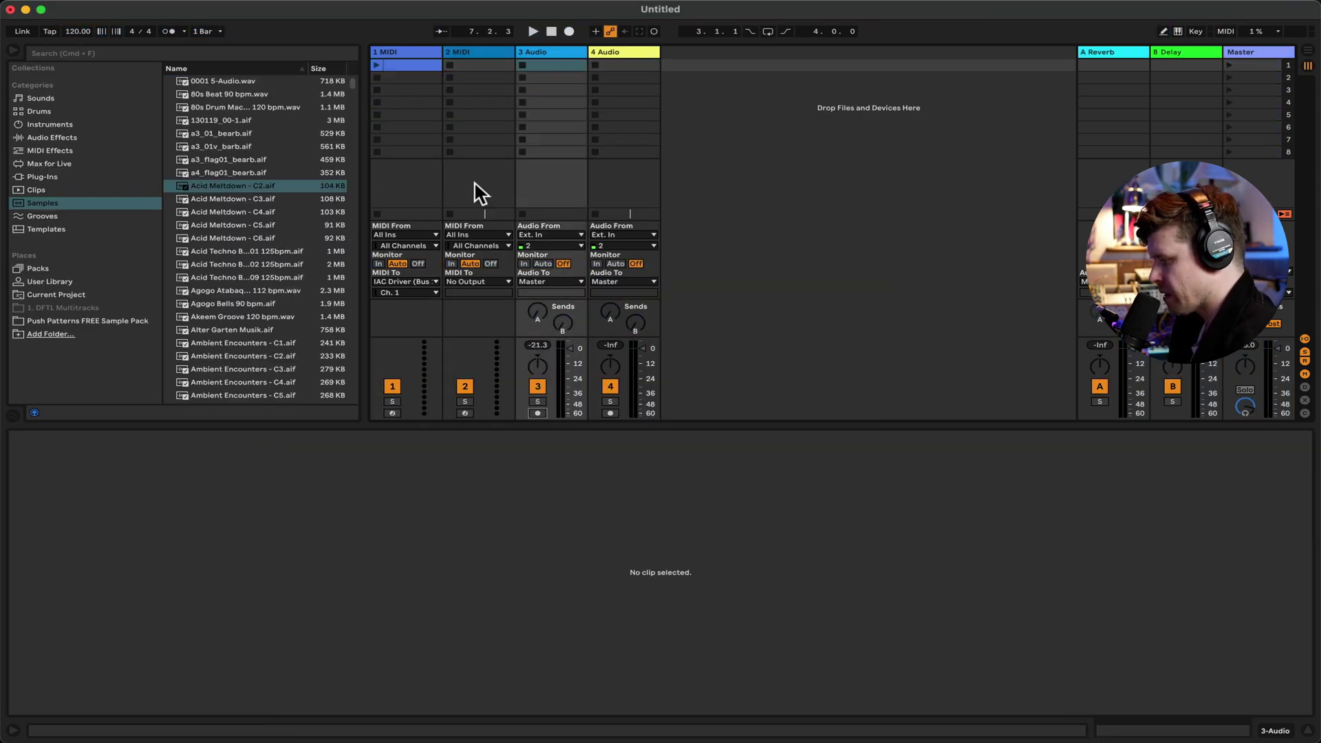
Arm 3 Audio and move the unlooped 1 MIDI clip's end marker to 6.1.1
left_click(538, 413)
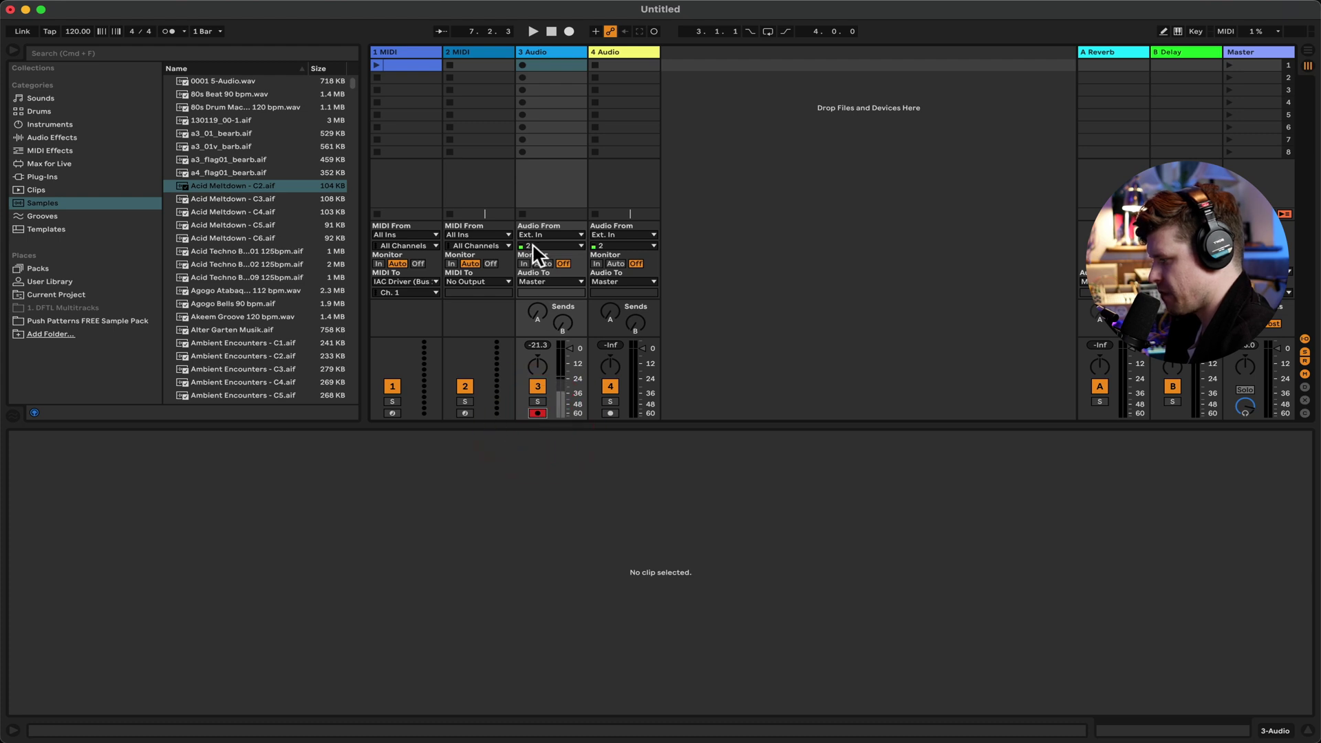
left_click(407, 64)
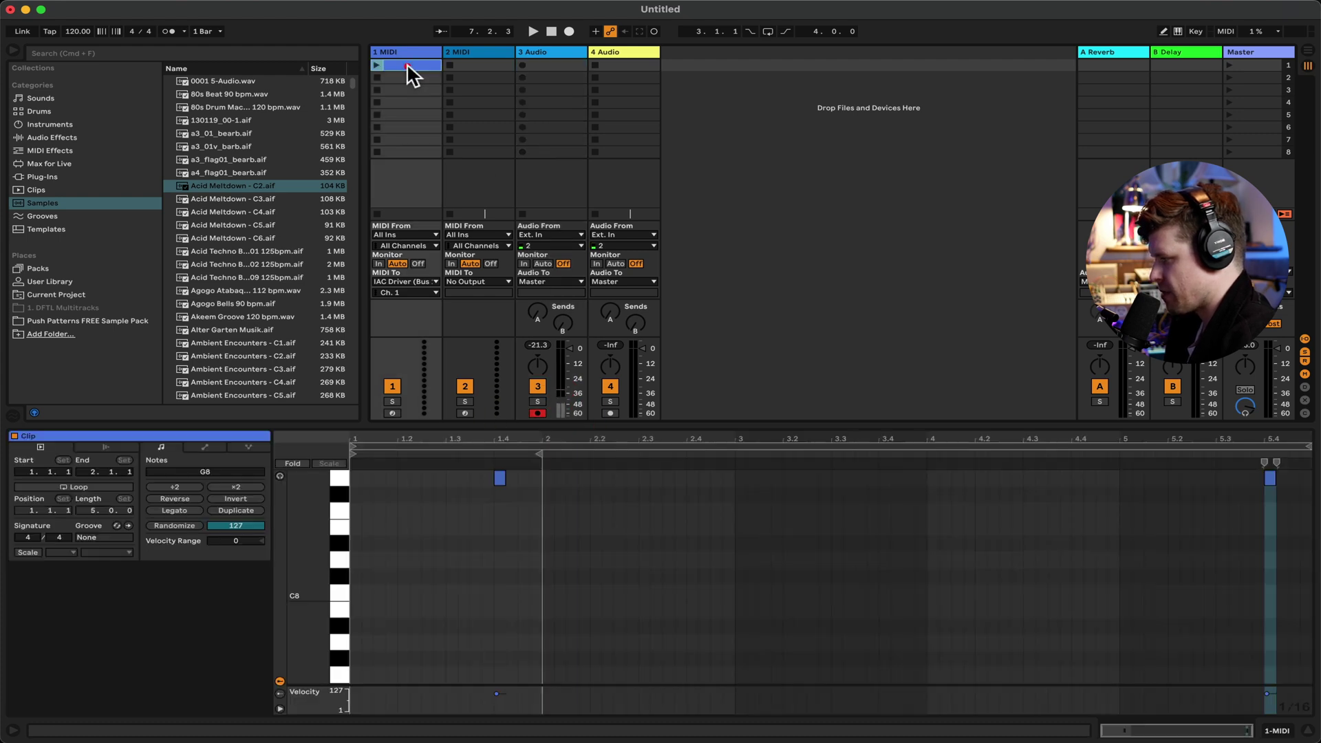
left_click(86, 483)
left_click(86, 484)
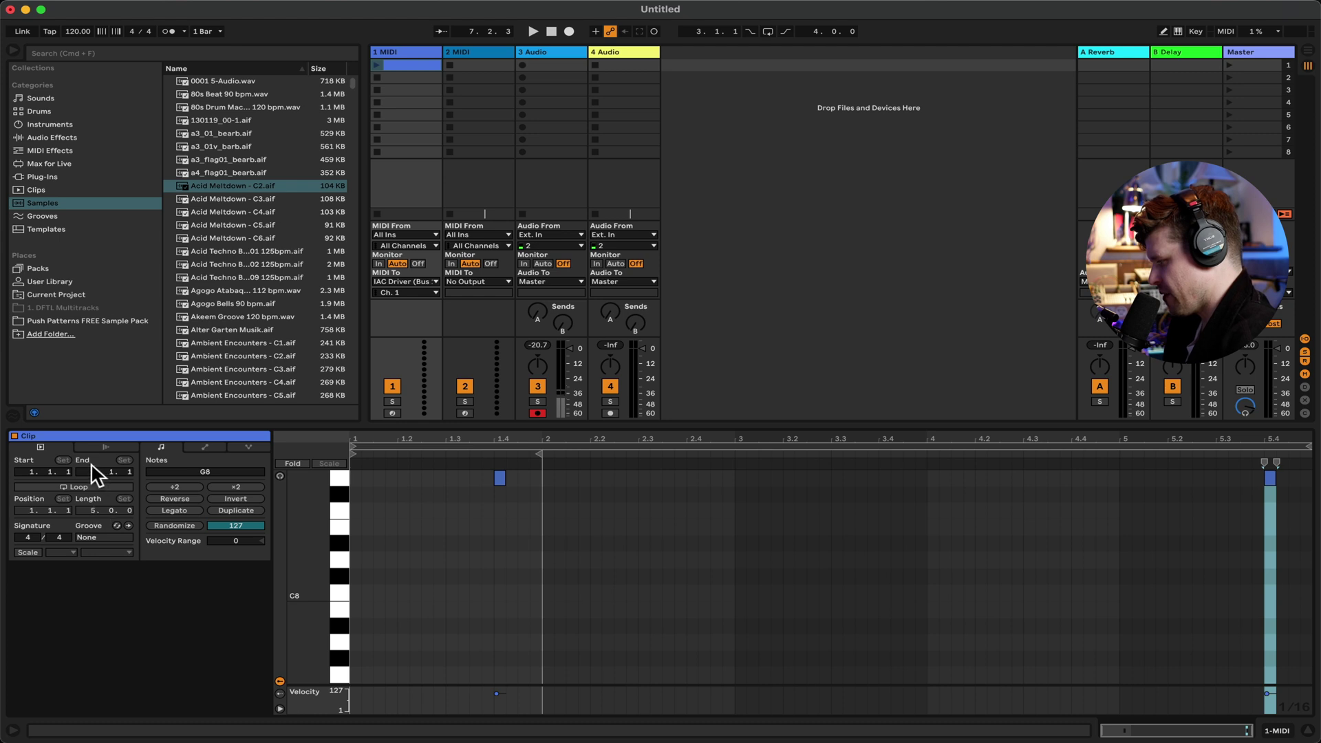
mouse_move(539, 454)
left_mouse_down()
mouse_move(1303, 455)
mouse_move(1238, 456)
left_mouse_up()
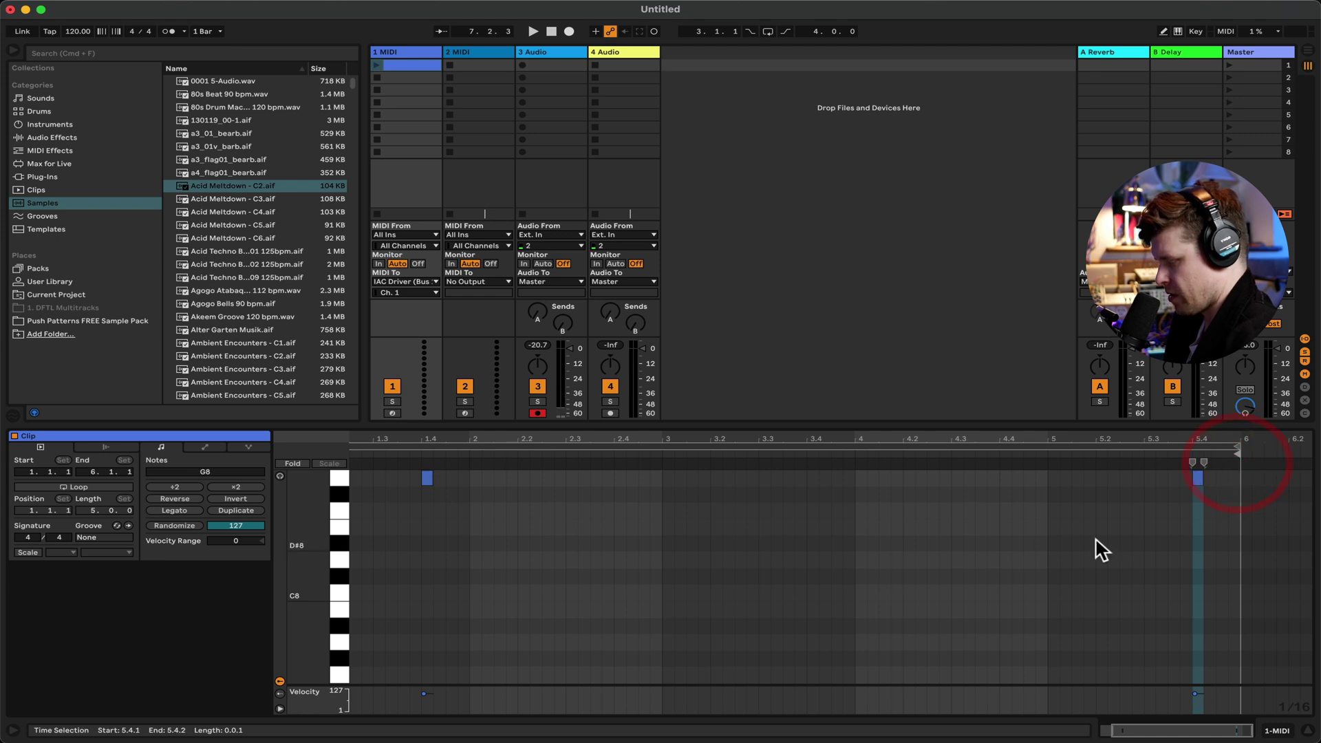
scroll(1095, 538, "left", 3)
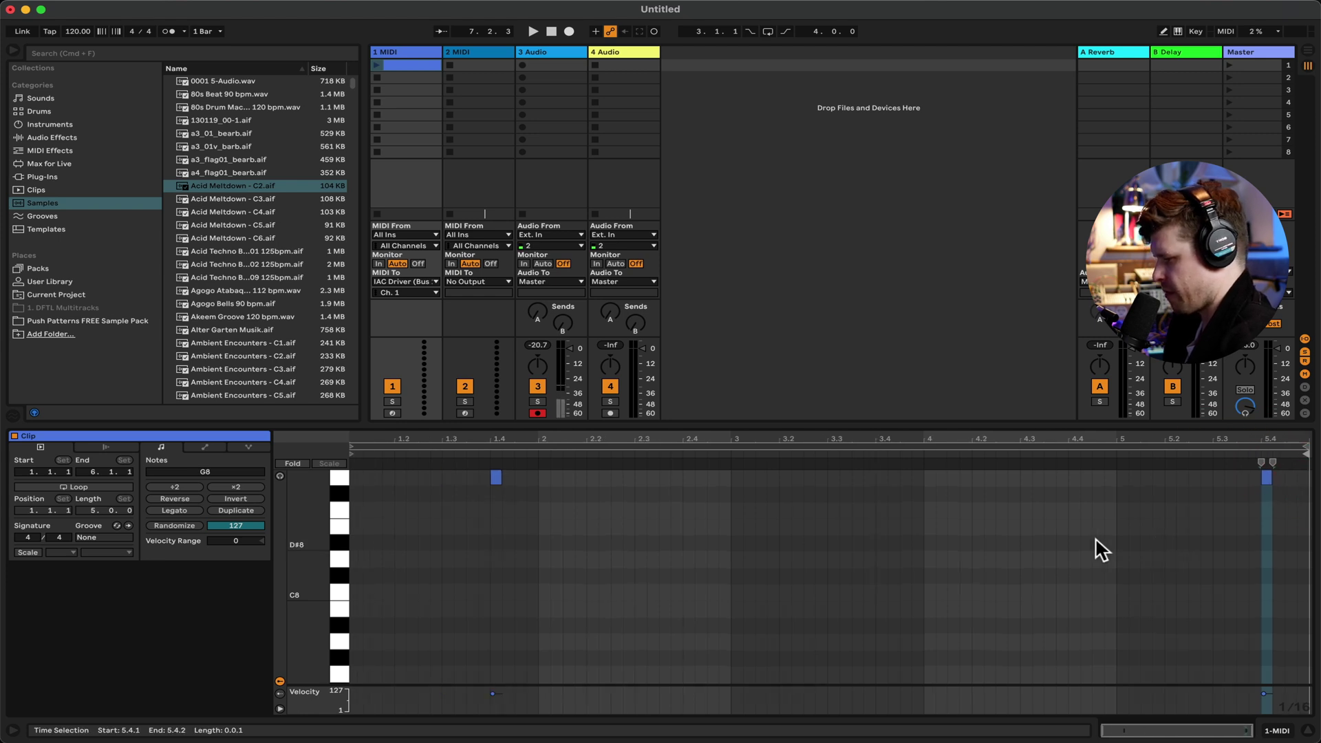
Launch the 1 MIDI clip with Session Record on so its G8 notes record the 4-bar clip 3-Audio 2
left_click(377, 65)
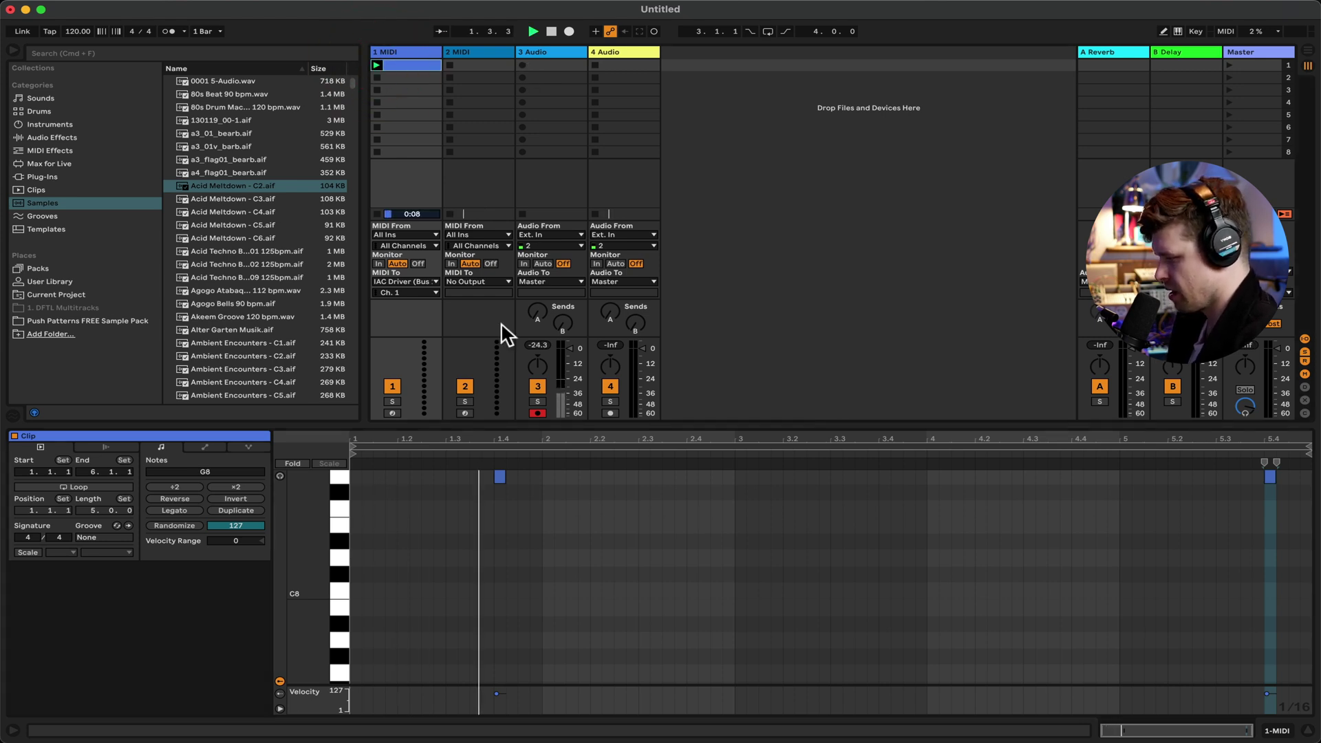
key("shift+F9")
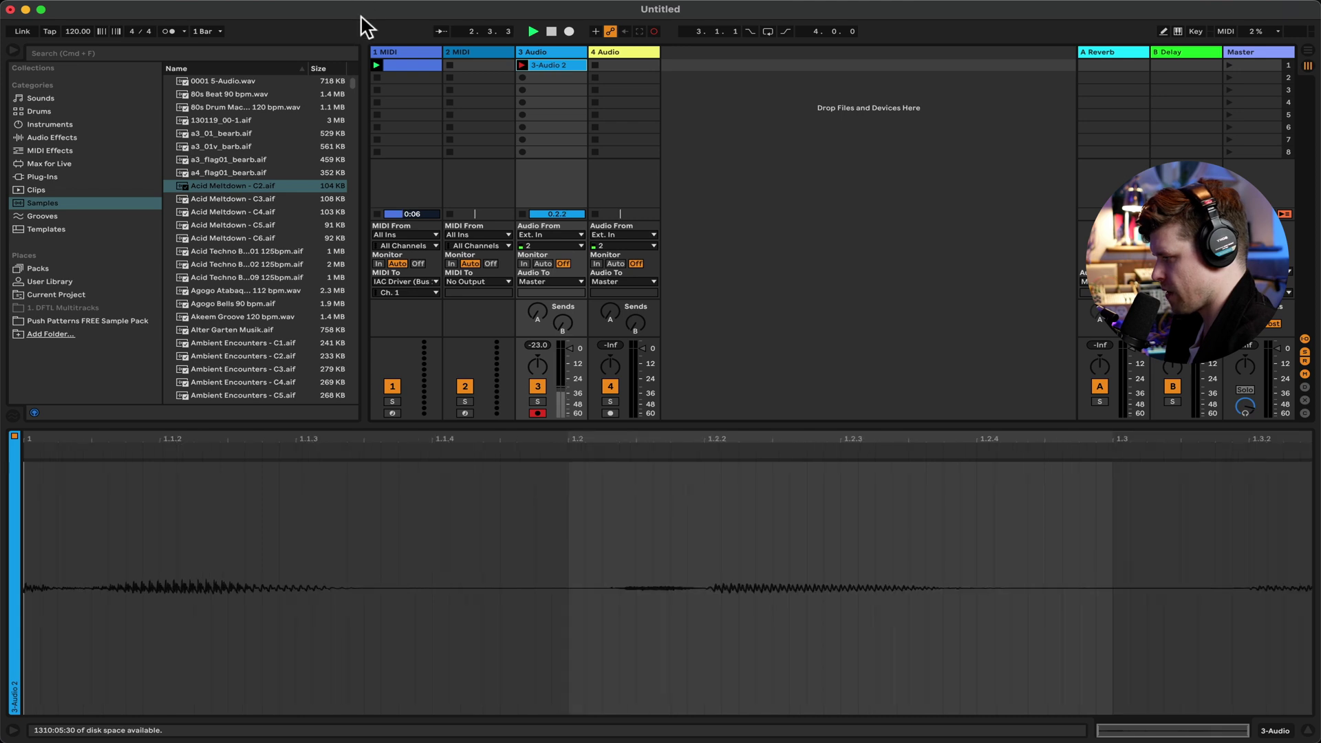
left_click(407, 65)
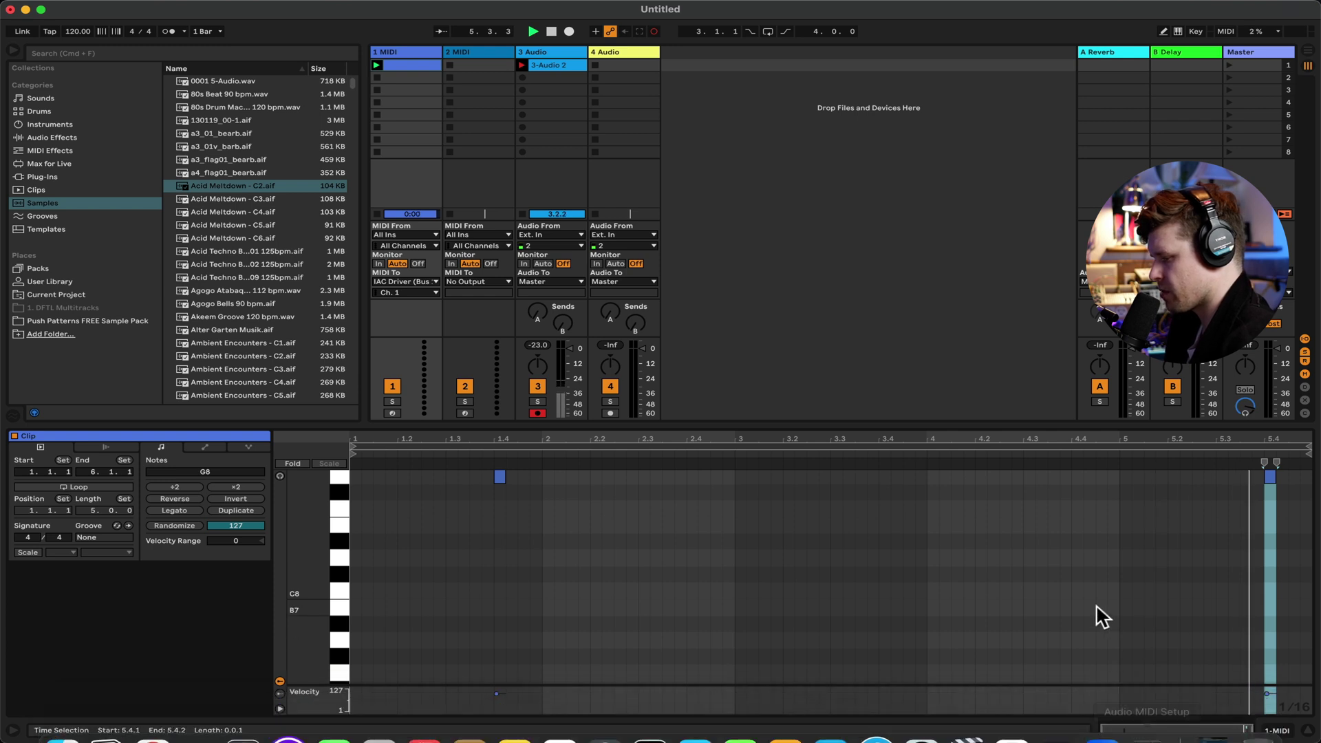
key("Right")
key("Right")
key("Return")
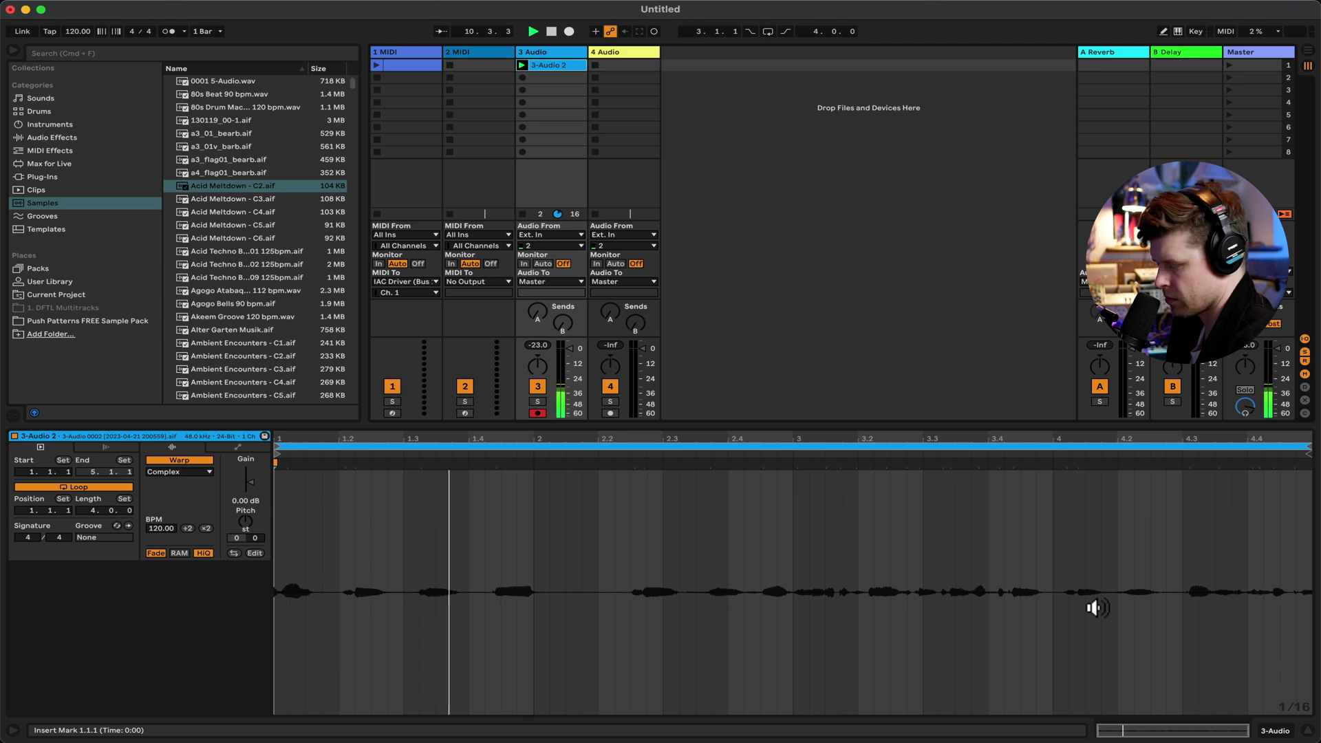
key("space")
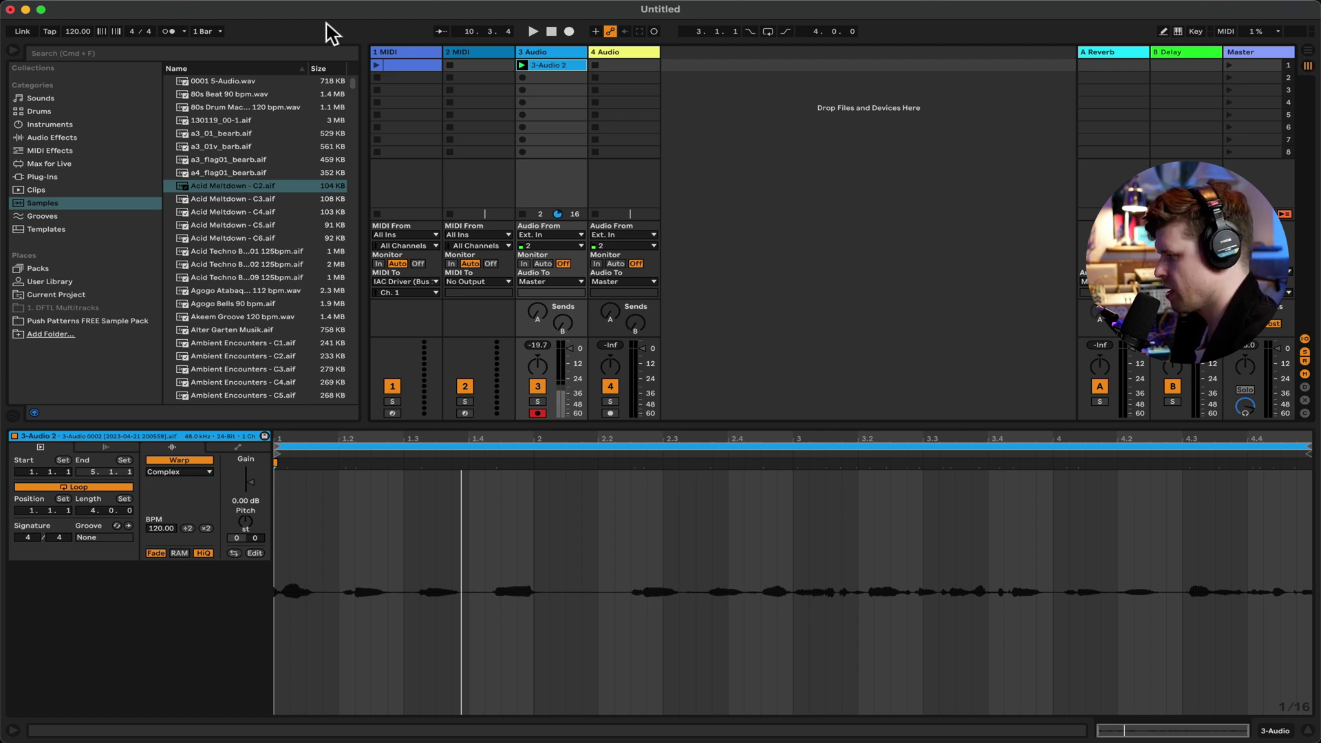
Set the 1 MIDI clip's End field to 113 and zoom out to view the clip
left_click(400, 62)
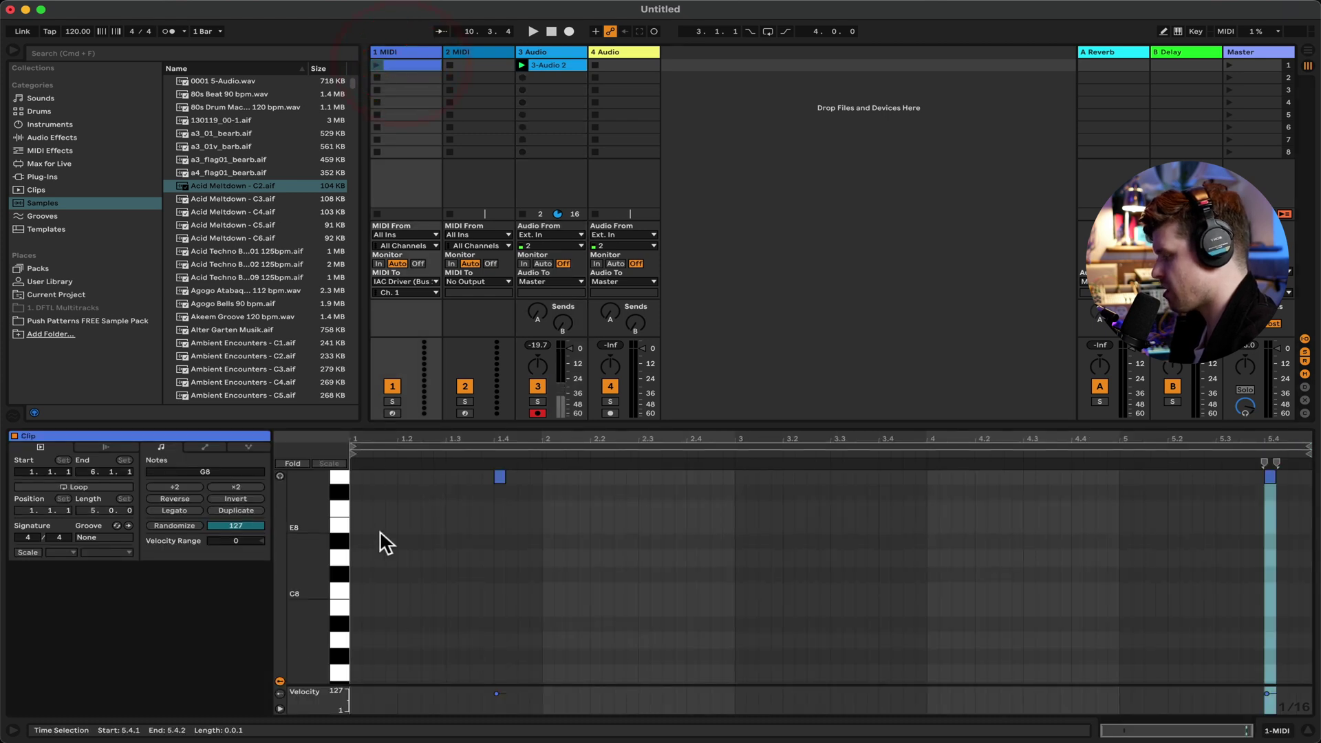
left_click(97, 473)
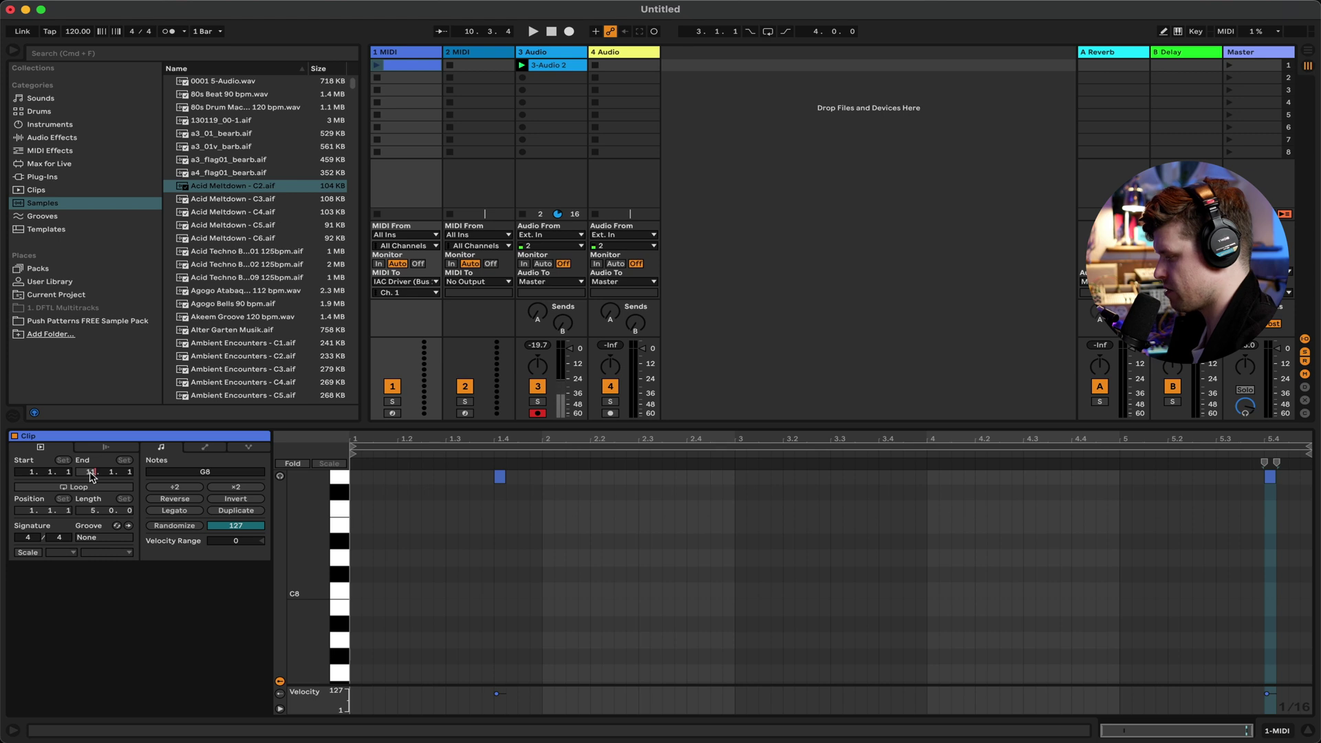
type("113")
key("Return")
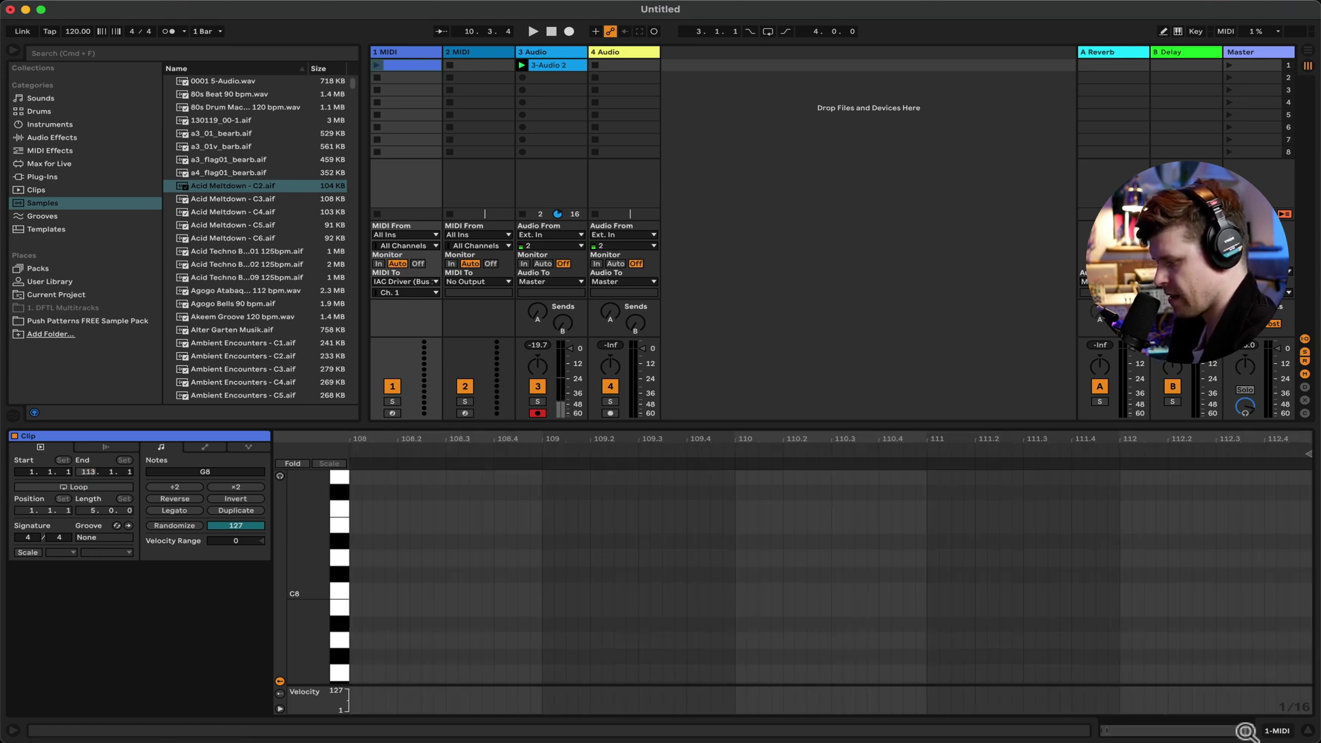
left_click_drag(1239, 729, 968, 735)
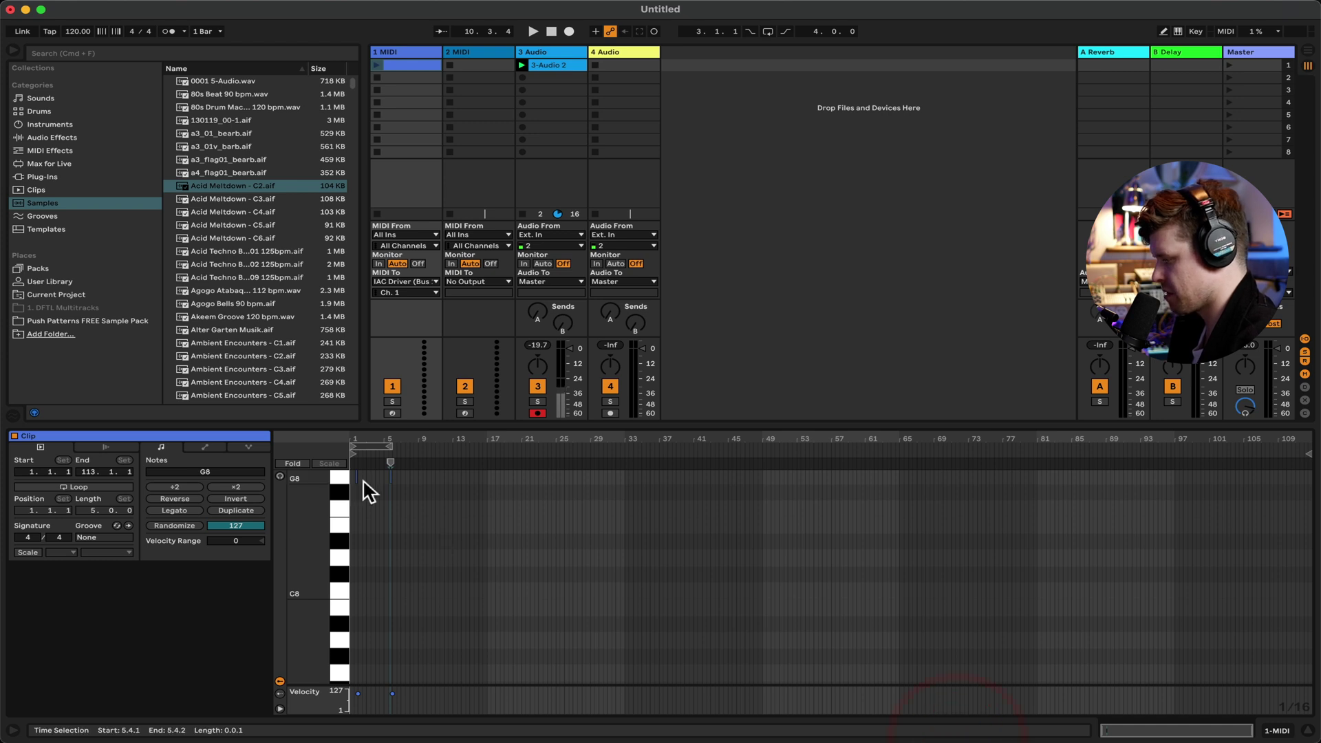